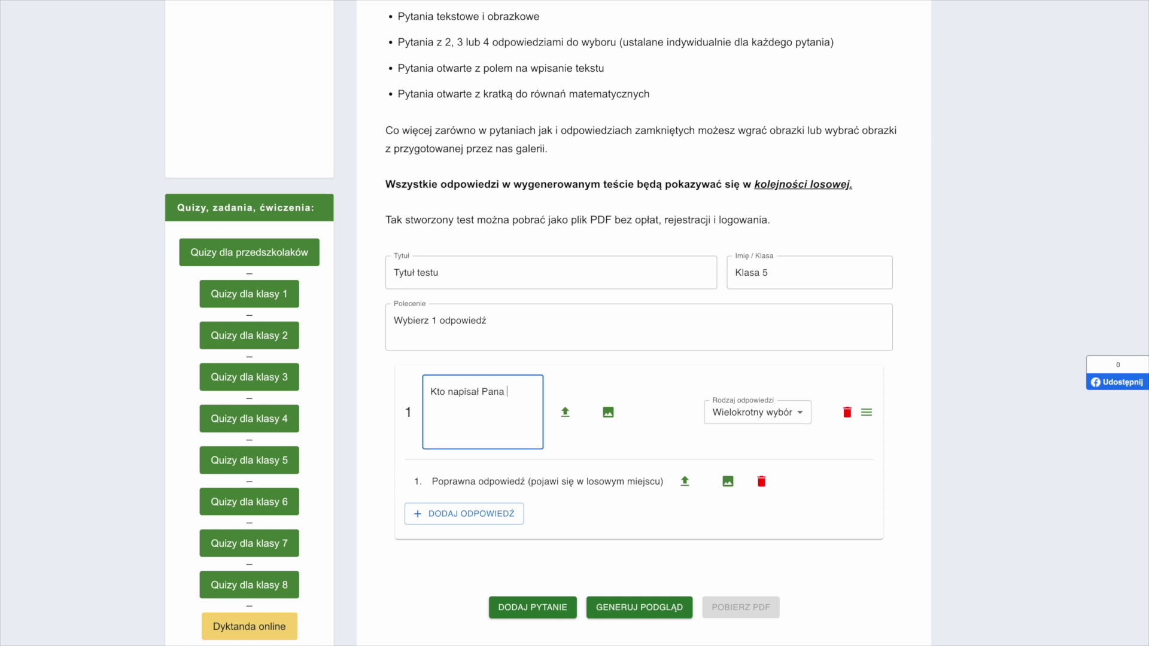
# - Complete question 1 as "Kto napisał Pana Tadeusza?" and enter "Adam Mickiewicz" as its correct answer
pyautogui.write('usza?')
pyautogui.click(611, 481)
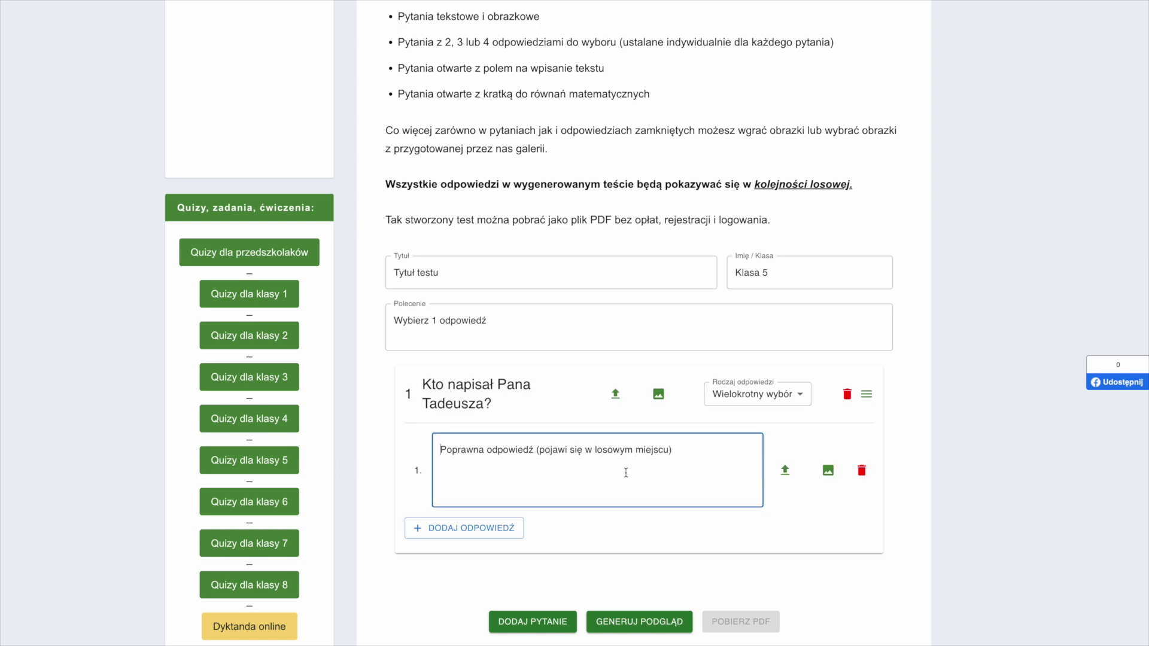
pyautogui.hotkey('ctrl', 'a')
pyautogui.write('A')
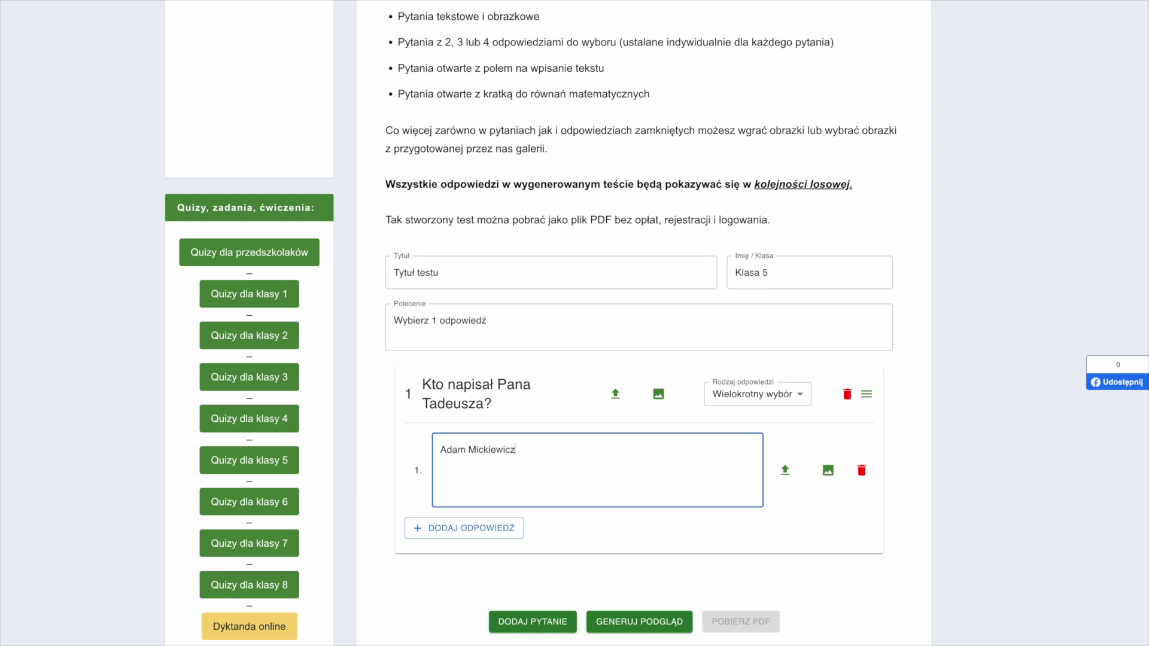
# - Add a second answer to question 1 with the text "Henryk Sienkiewicz"
pyautogui.click(473, 528)
pyautogui.click(472, 477)
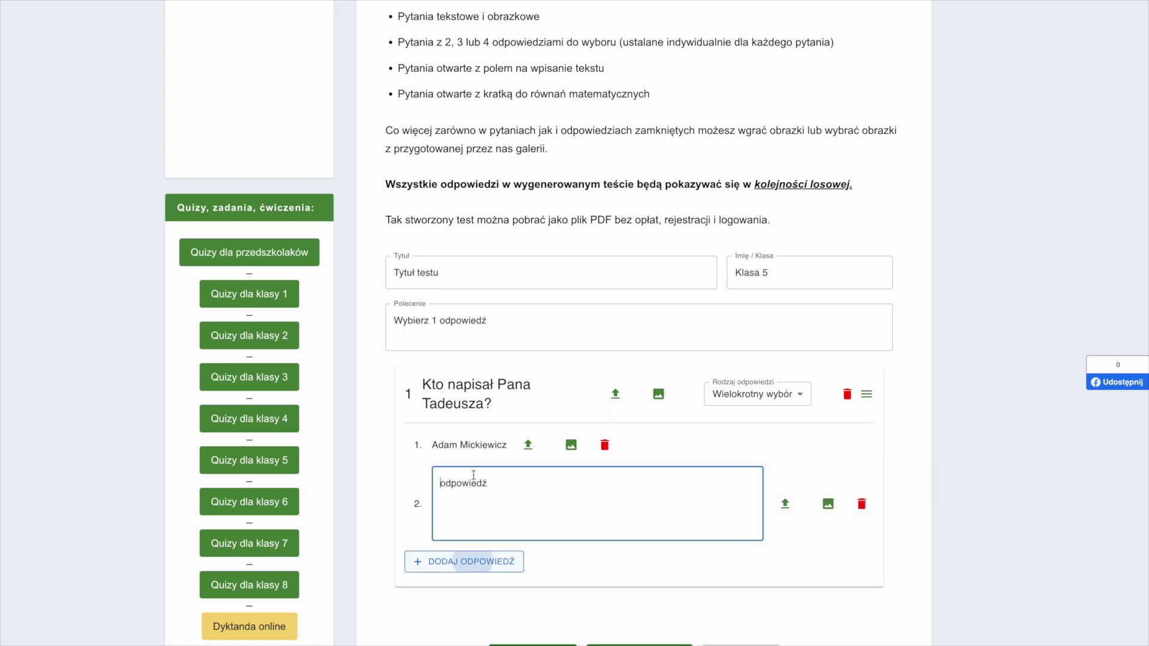
pyautogui.hotkey('ctrl', 'a')
pyautogui.write('H')
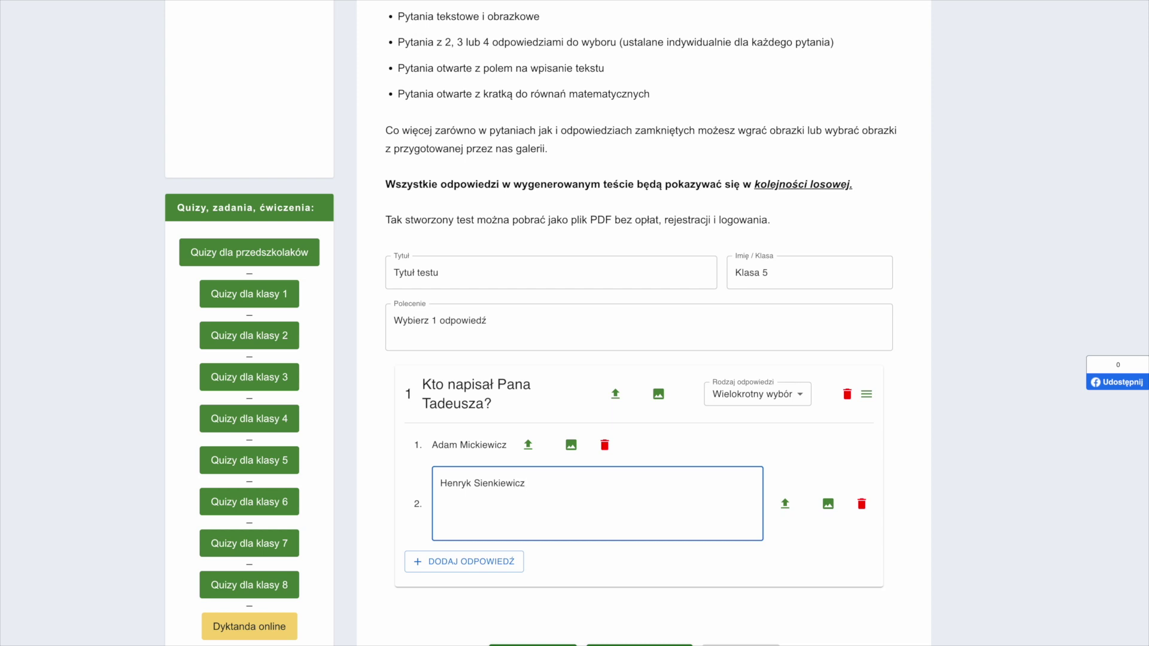
# - Generate the test preview and check how question 1 and its two answers are laid out
pyautogui.scroll(-4, 592, 394)
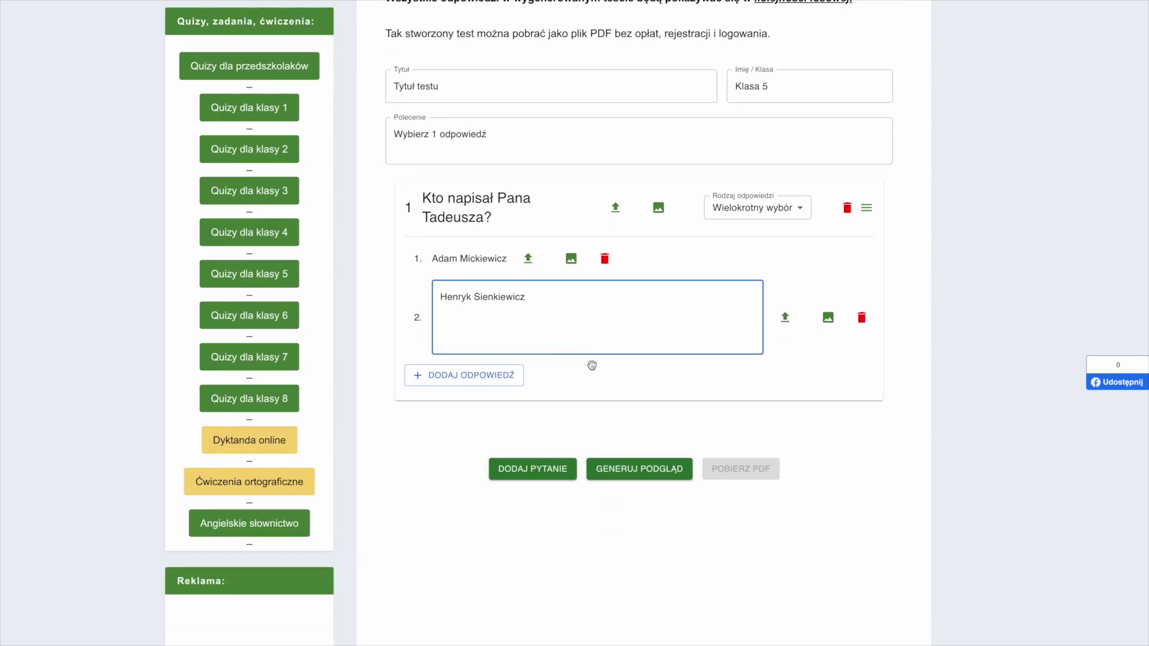
pyautogui.click(661, 472)
pyautogui.click(659, 424)
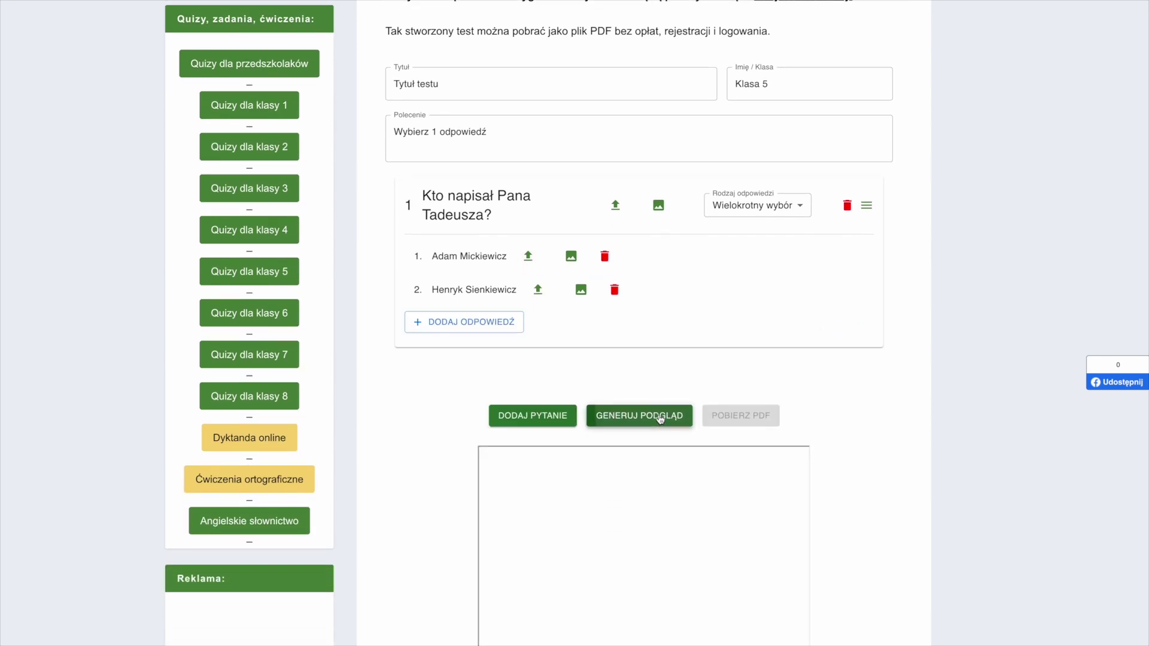
pyautogui.scroll(1, 837, 416)
pyautogui.scroll(-2, 871, 436)
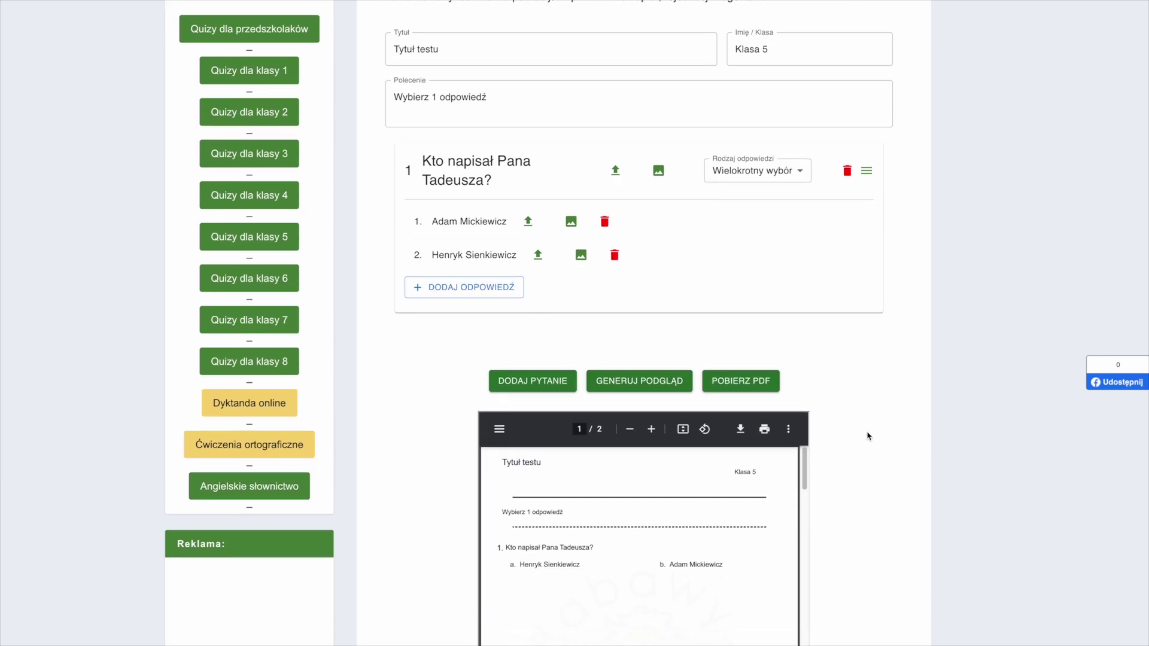
pyautogui.scroll(-2, 866, 445)
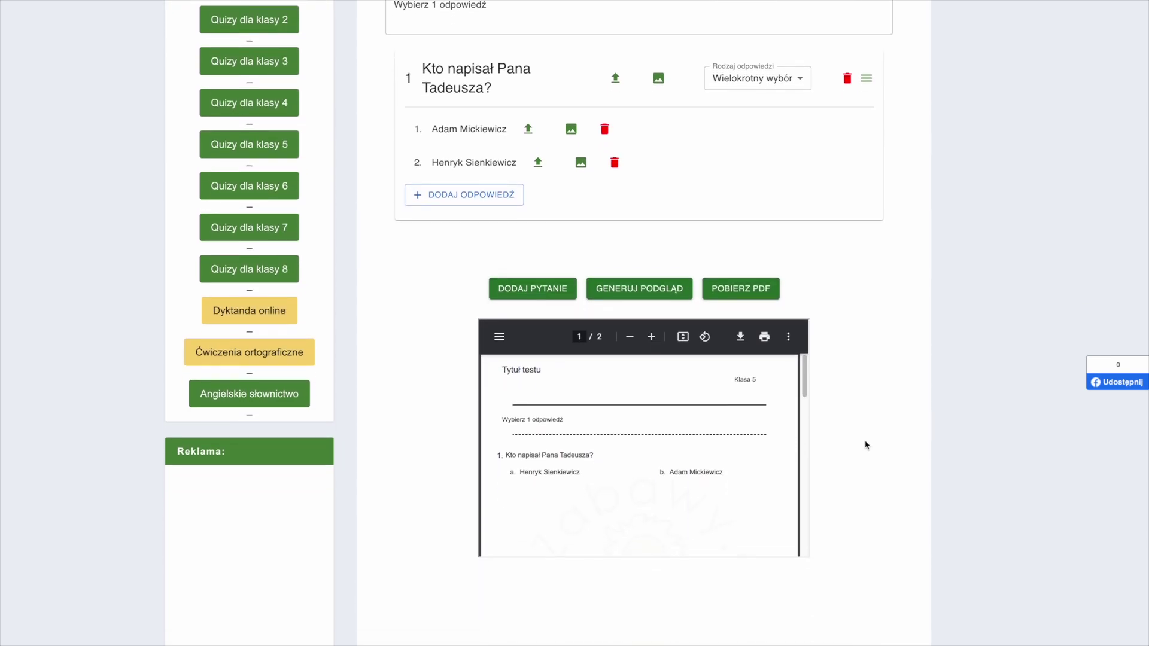
# - Add a third answer to question 1 with the text "Juliusz Słowacki"
pyautogui.scroll(-1, 752, 434)
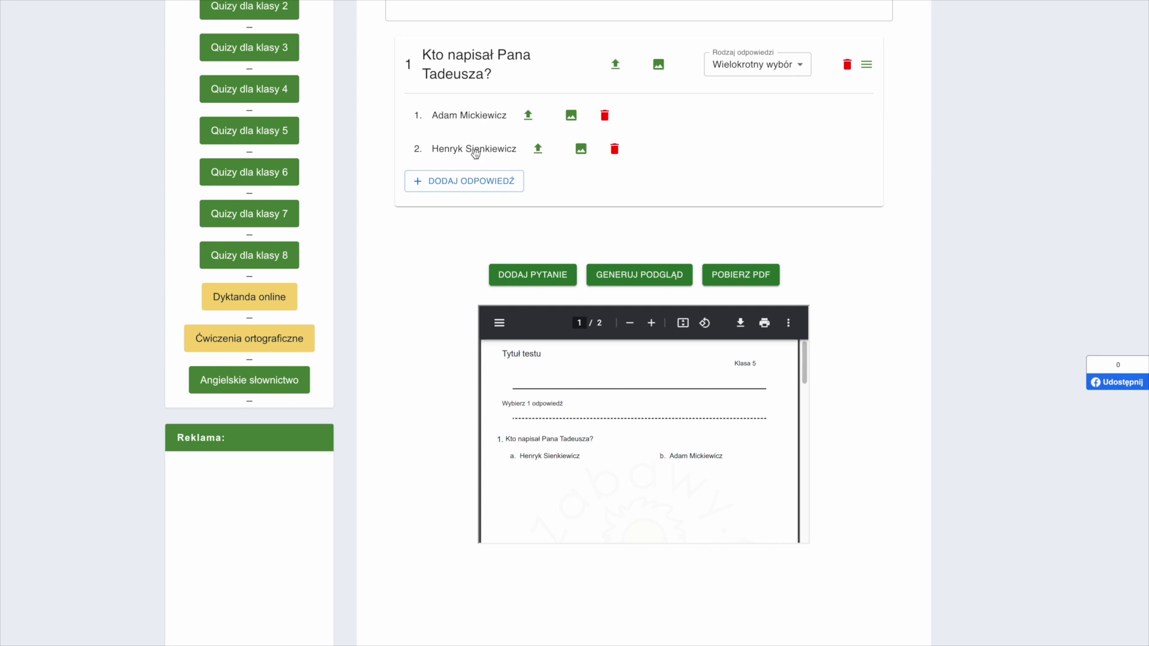
pyautogui.click(487, 183)
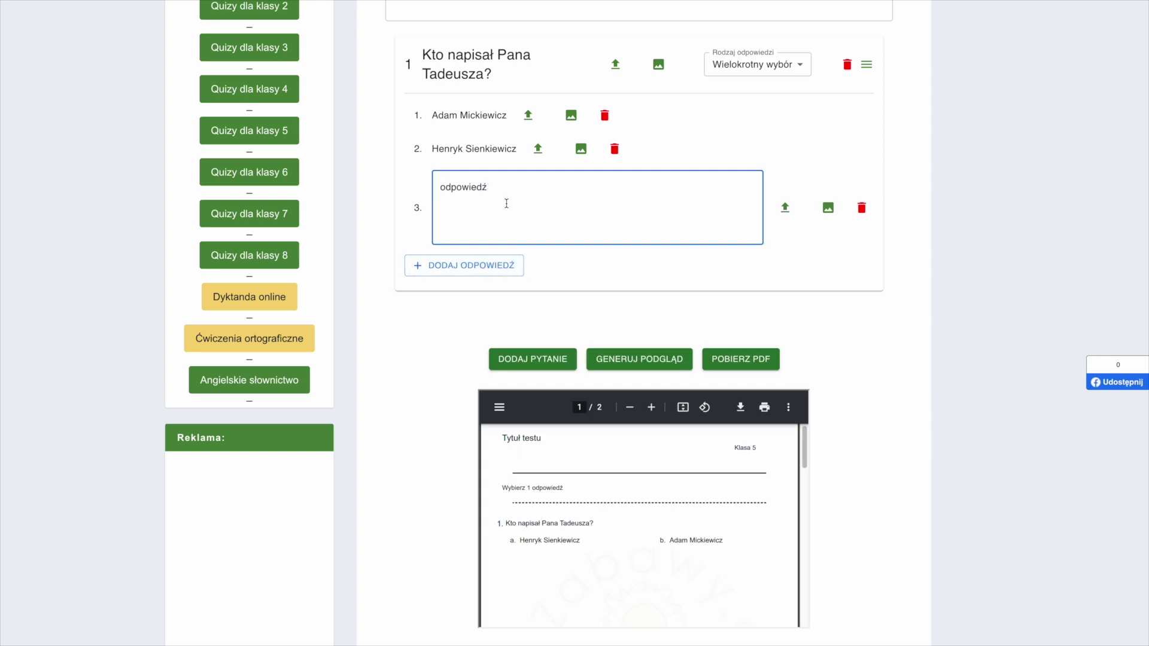
pyautogui.doubleClick(506, 203)
pyautogui.write('Juliusz Słowacki')
# - Regenerate the test preview and check the layout of question 1 with three answers
pyautogui.click(671, 359)
pyautogui.click(678, 311)
pyautogui.scroll(3, 901, 348)
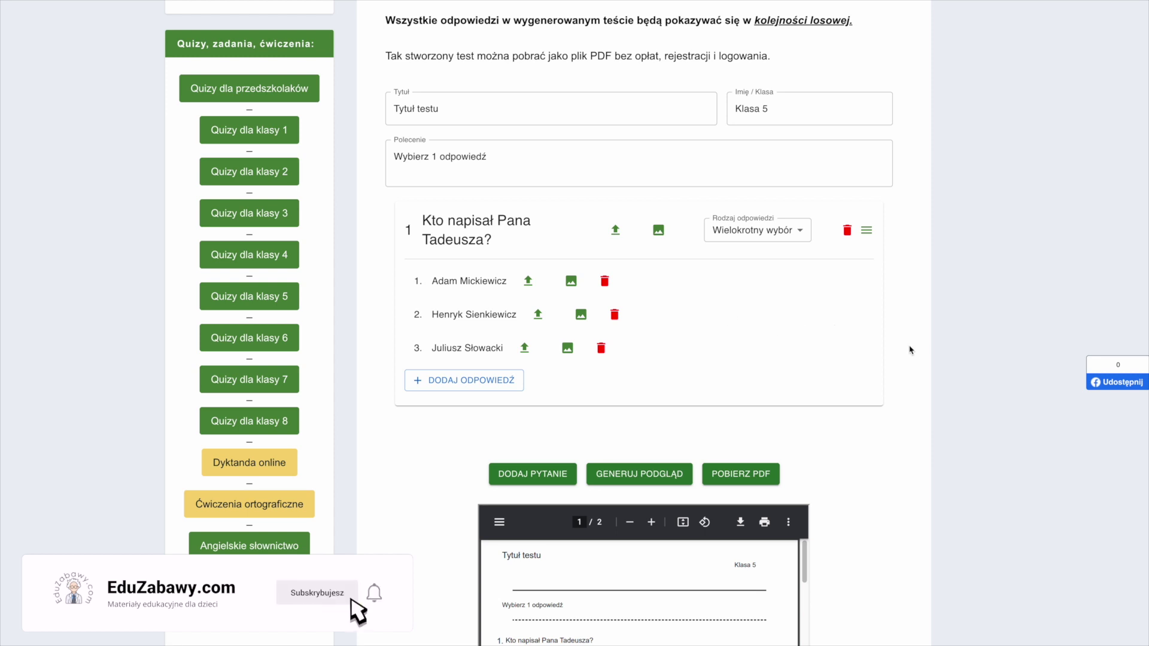
pyautogui.scroll(-3, 905, 354)
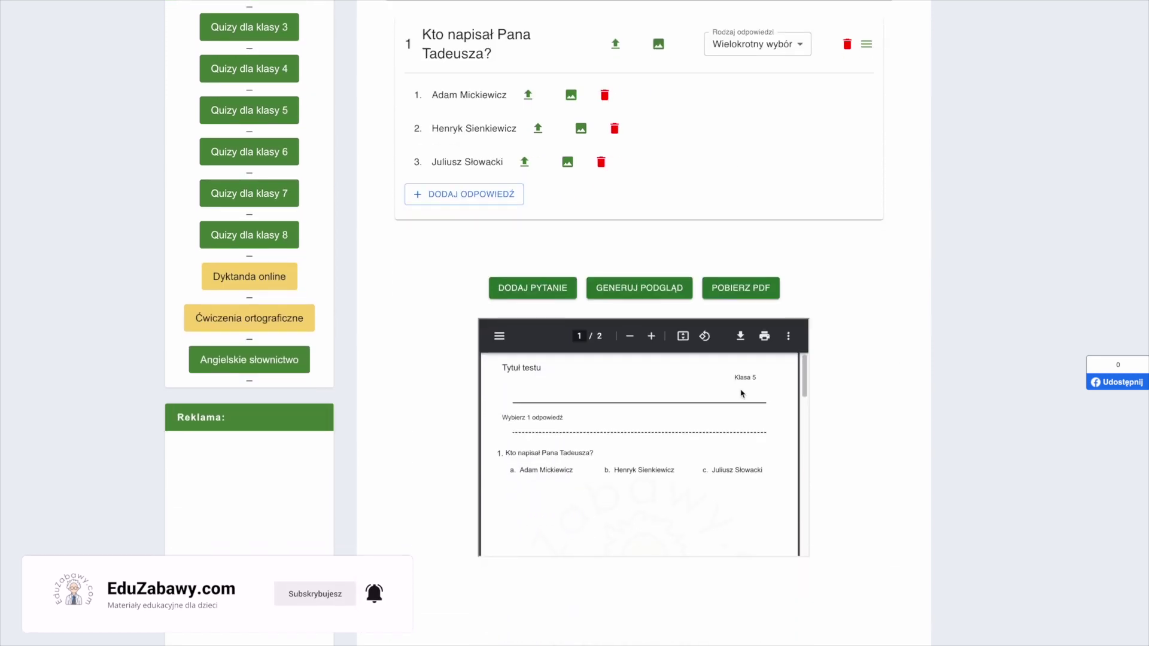
pyautogui.scroll(-1, 742, 393)
pyautogui.scroll(1, 742, 393)
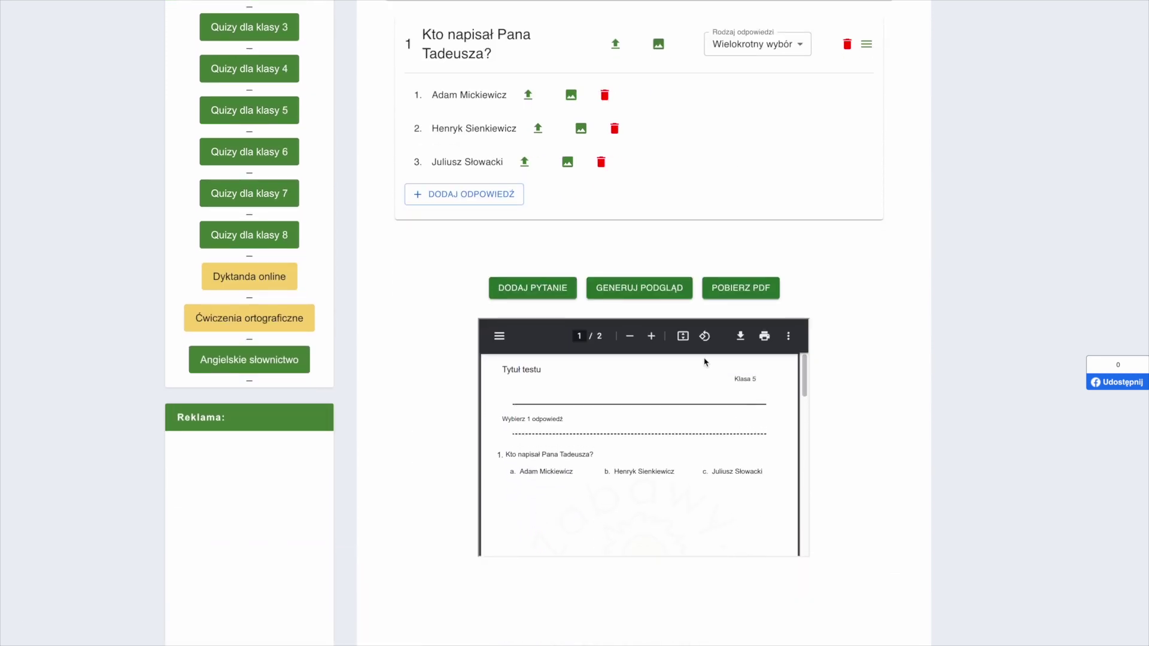
# - Add a second question with the text "Pytanie z odpowiedziami obrazkowymi"
pyautogui.click(540, 291)
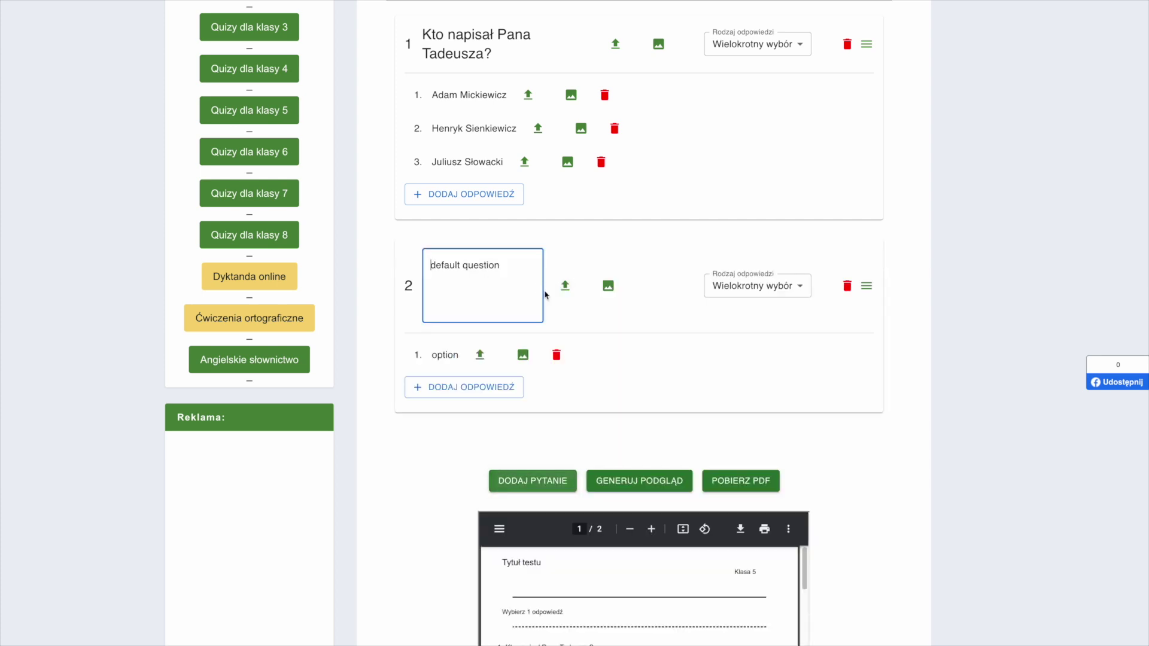
pyautogui.hotkey('ctrl', 'a')
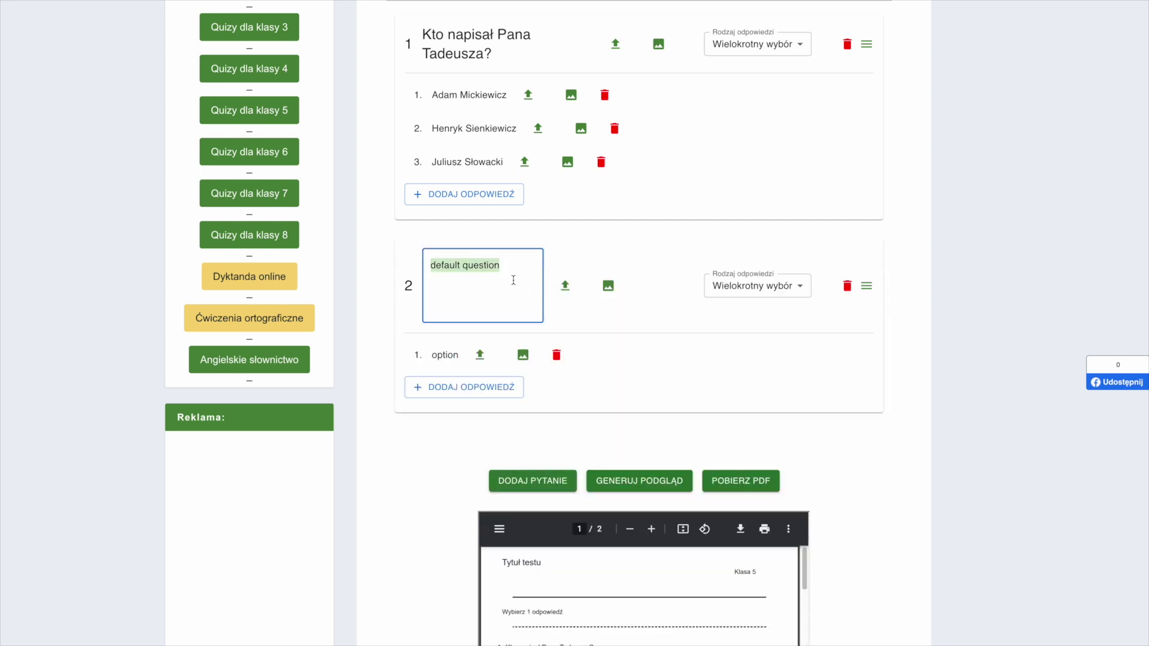
pyautogui.write('Pyta')
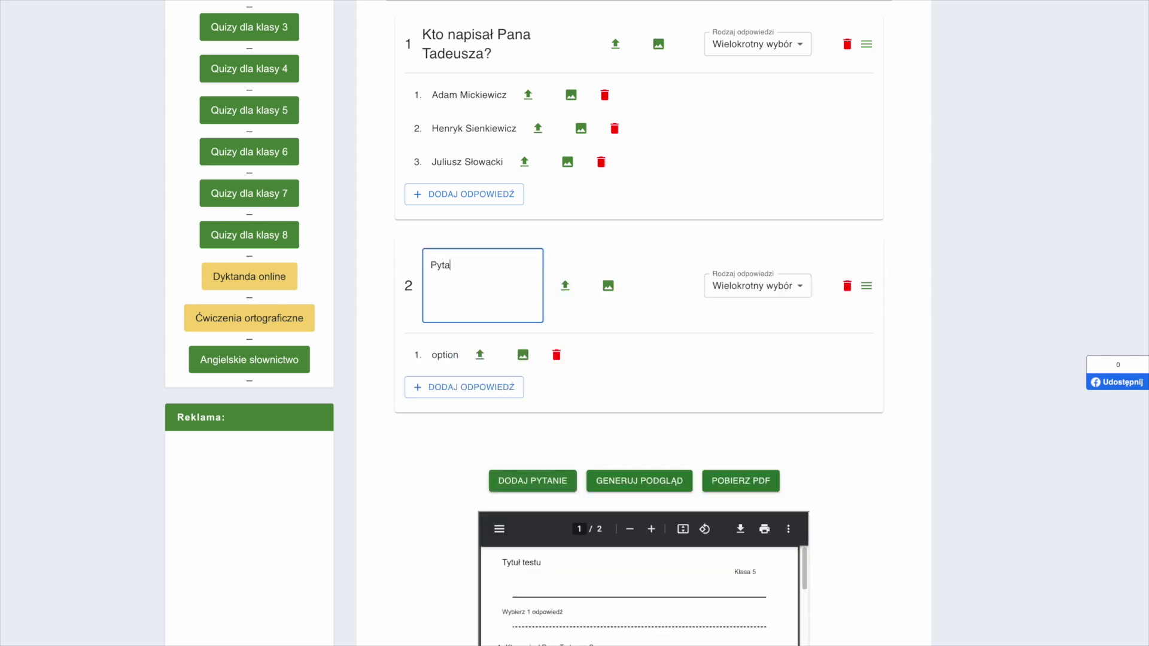
pyautogui.write('nie z odpowiedziami obrazkowymi')
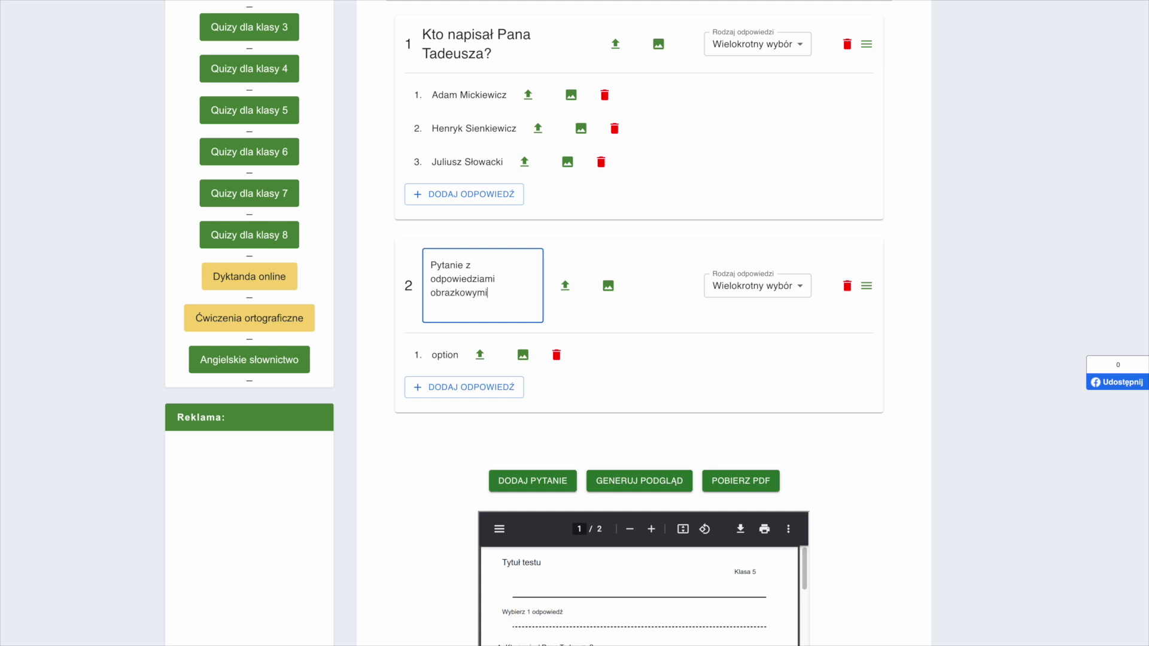
# - Set question 2's first answer to "Poprawna odpowiedź" and attach the acoustic guitar picture from the gallery's musical instruments category
pyautogui.click(438, 352)
pyautogui.doubleClick(489, 334)
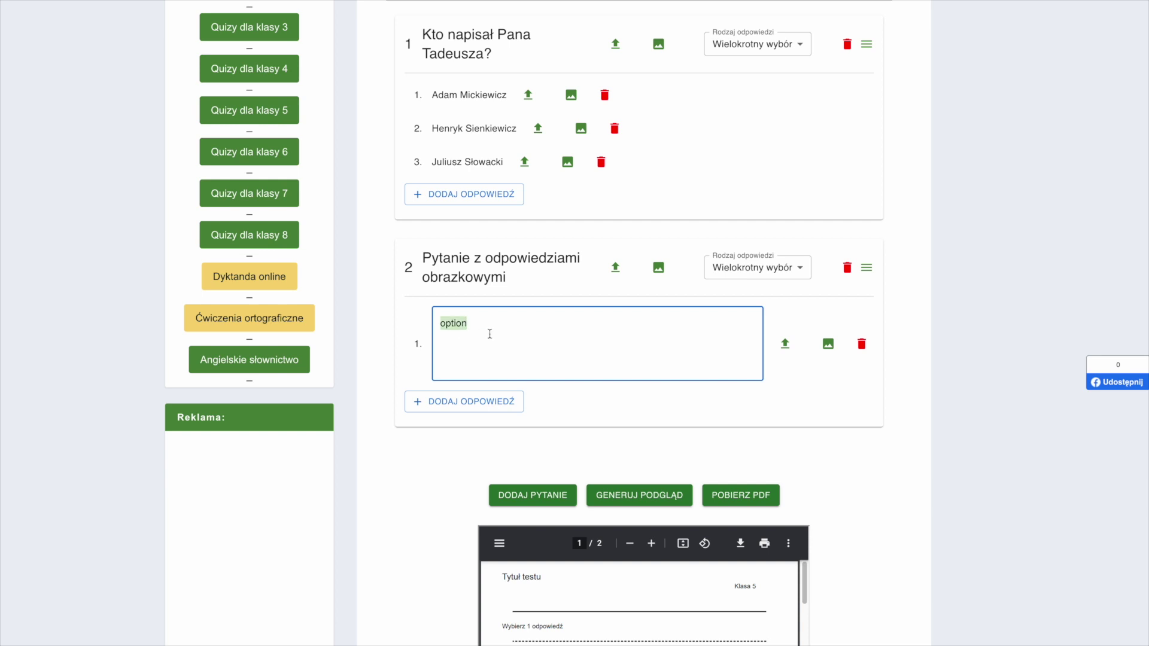
pyautogui.write('Poprawna odpowiedź')
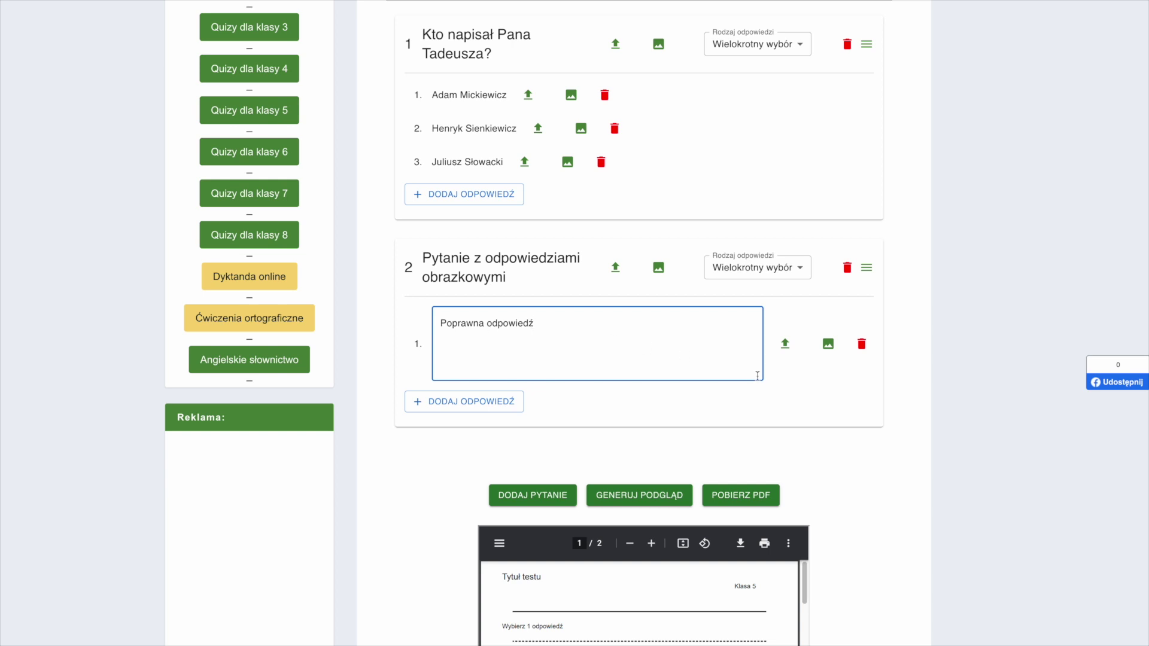
pyautogui.click(828, 345)
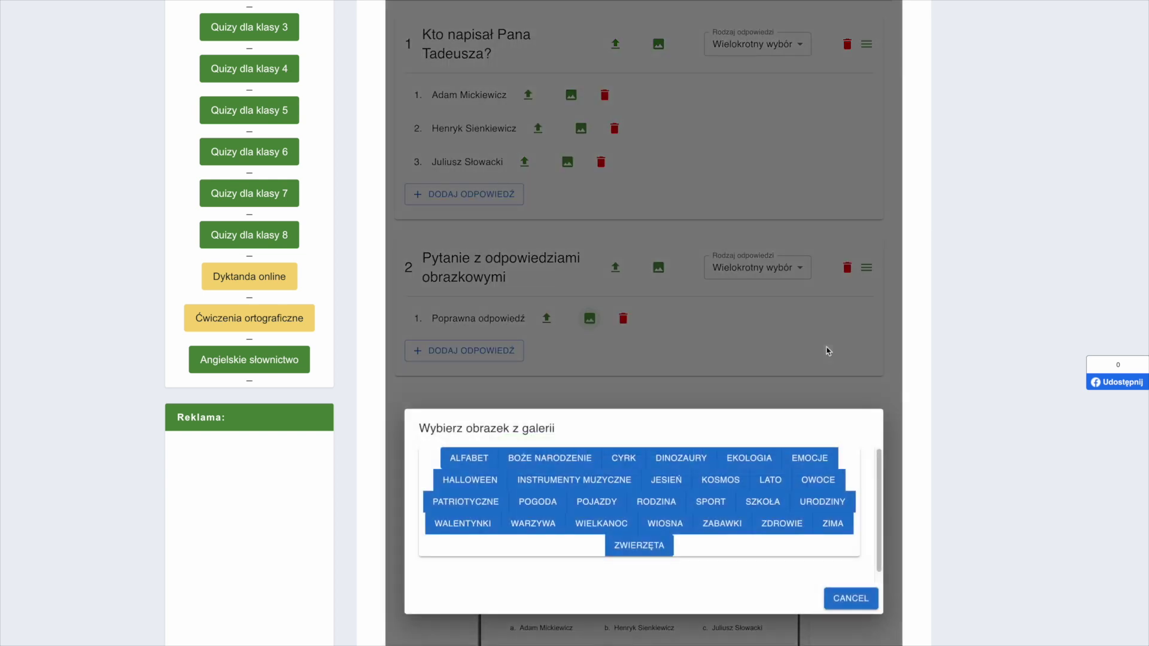
pyautogui.click(640, 458)
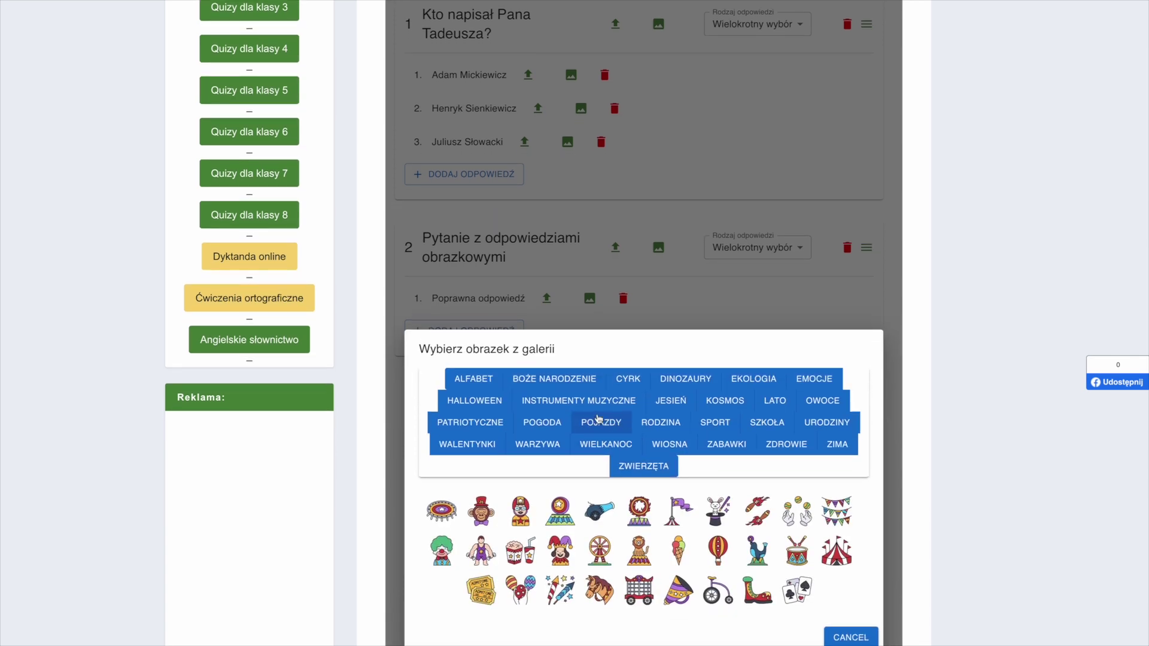
pyautogui.click(553, 405)
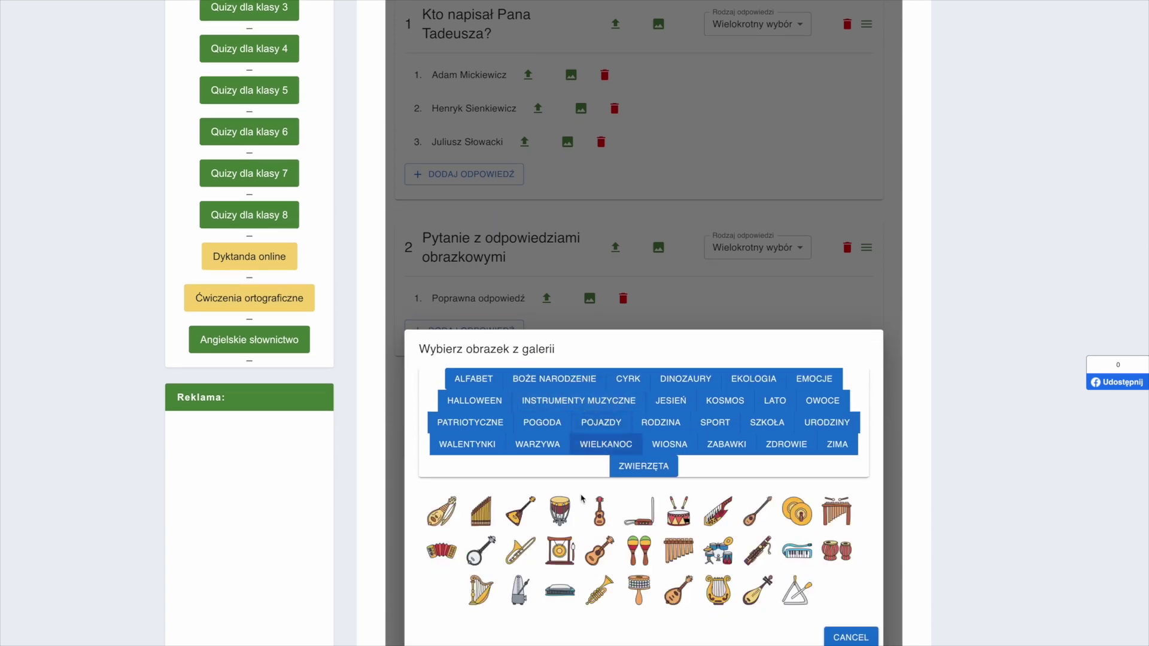
pyautogui.click(600, 555)
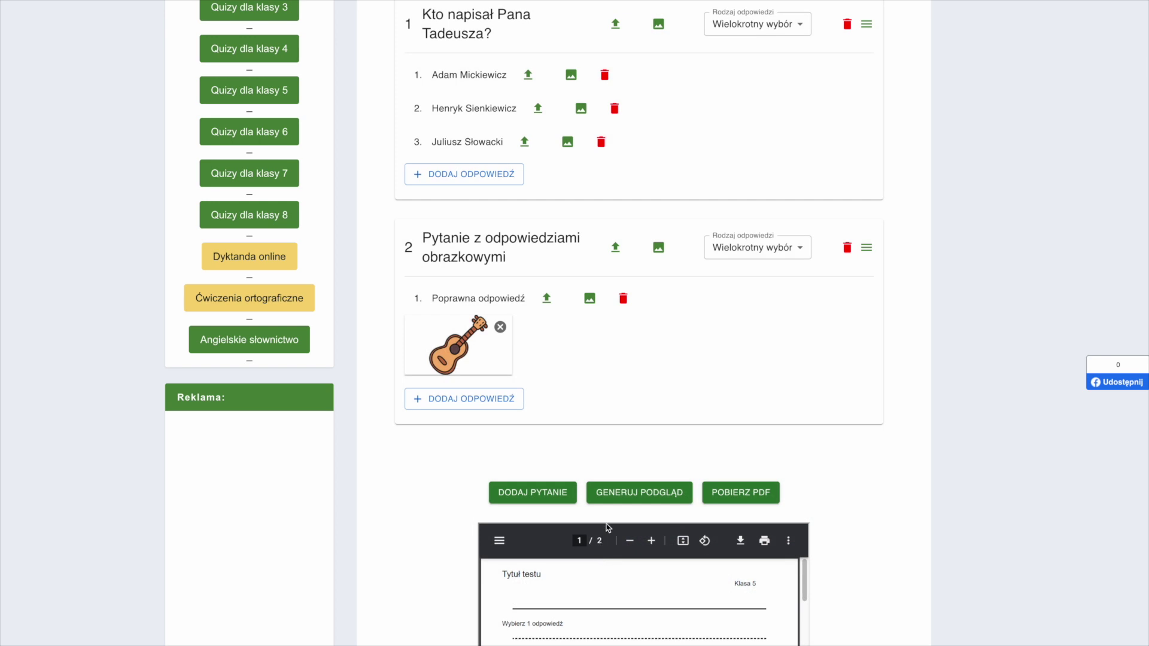
# - Add a second answer "Druga odpowiedź" to question 2 and attach the cymbals picture from the gallery
pyautogui.click(504, 400)
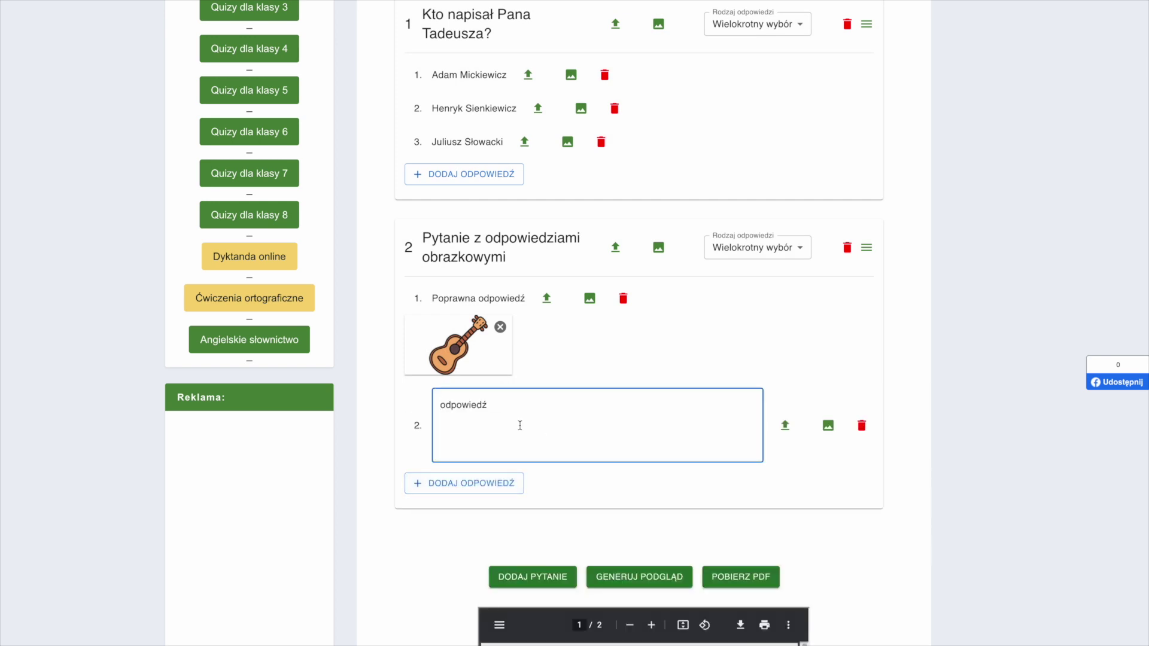
pyautogui.doubleClick(520, 425)
pyautogui.write('Druga odpow')
pyautogui.click(828, 425)
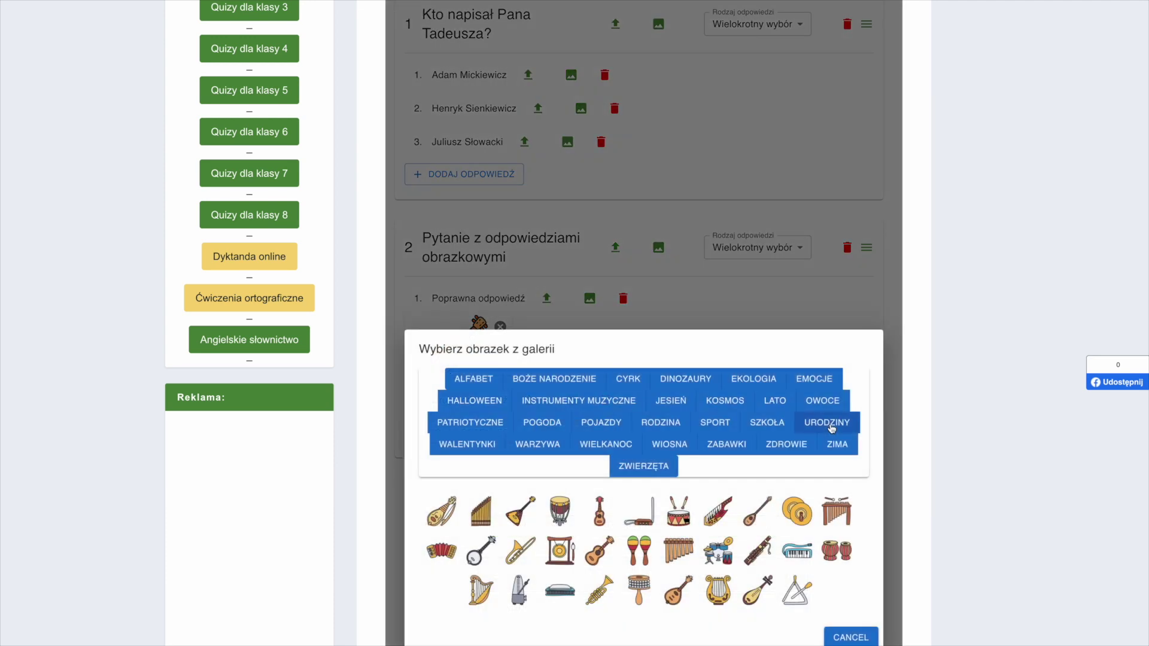
pyautogui.click(799, 511)
# - Add a third answer "Trzecia" to question 2 and upload the cat picture for it from the computer
pyautogui.scroll(-1, 777, 497)
pyautogui.scroll(-1, 772, 486)
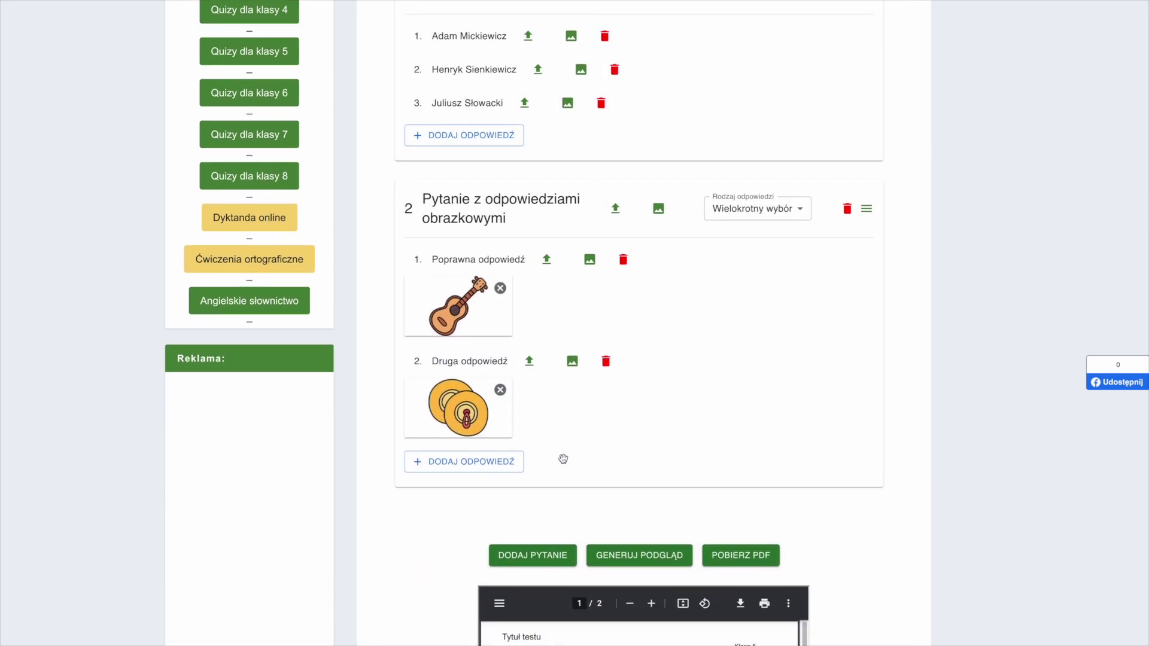
pyautogui.click(516, 462)
pyautogui.hotkey('ctrl', 'a')
pyautogui.write('Tr')
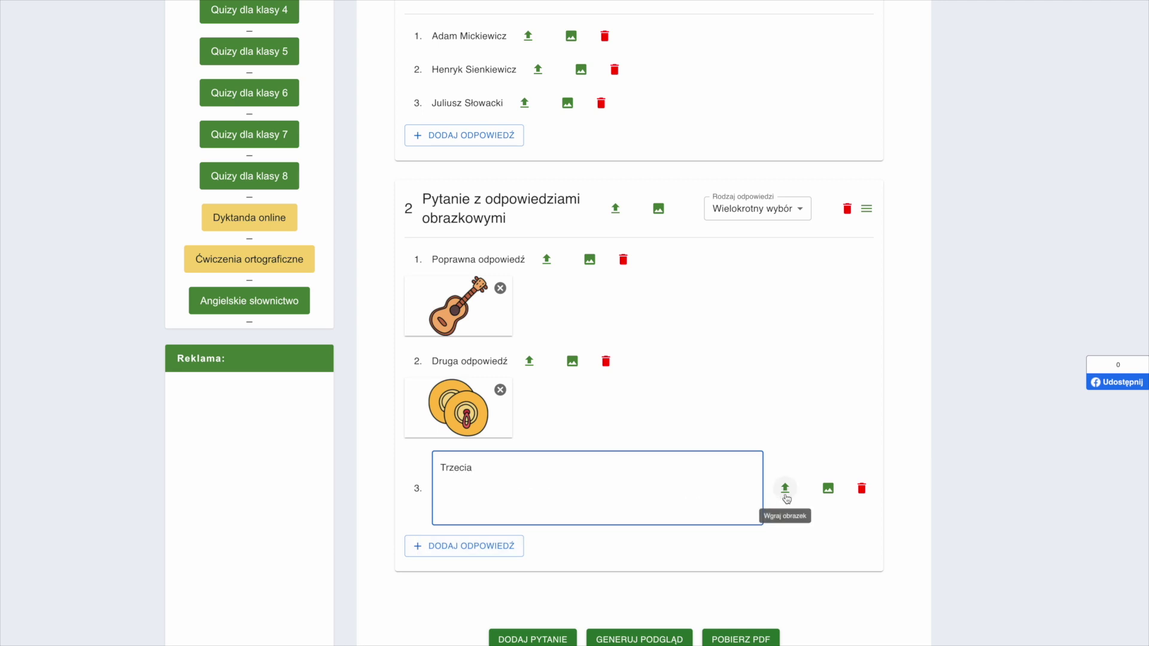
pyautogui.click(786, 496)
pyautogui.doubleClick(460, 353)
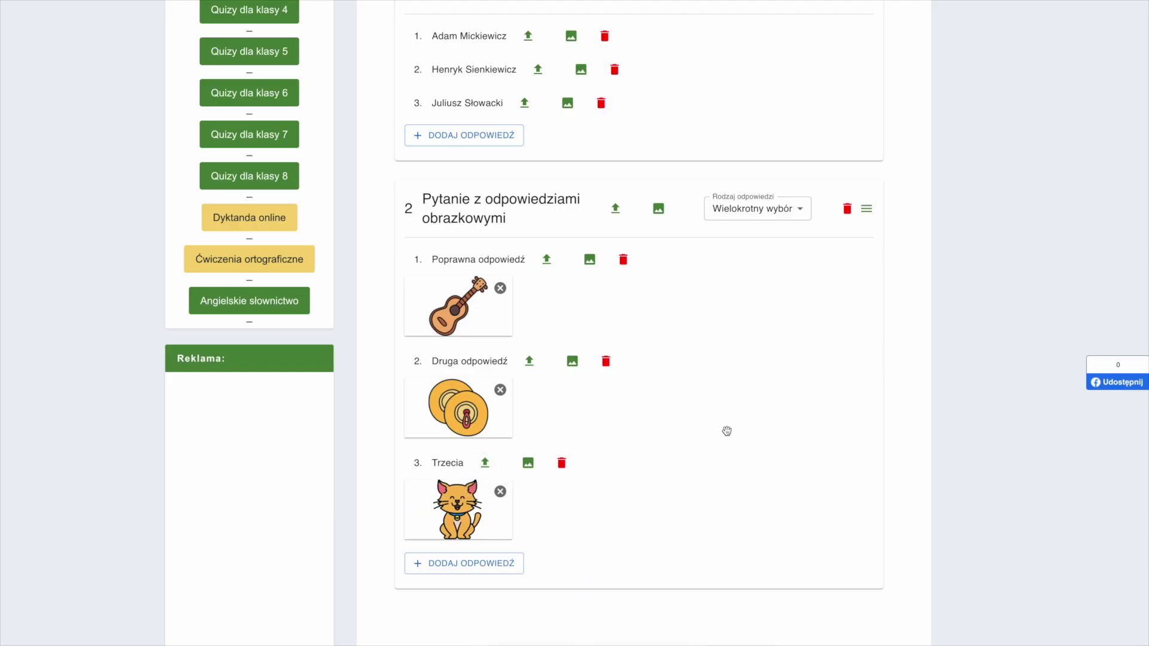
# - Regenerate the test preview and check how the picture answers of question 2 are laid out
pyautogui.scroll(-2, 726, 431)
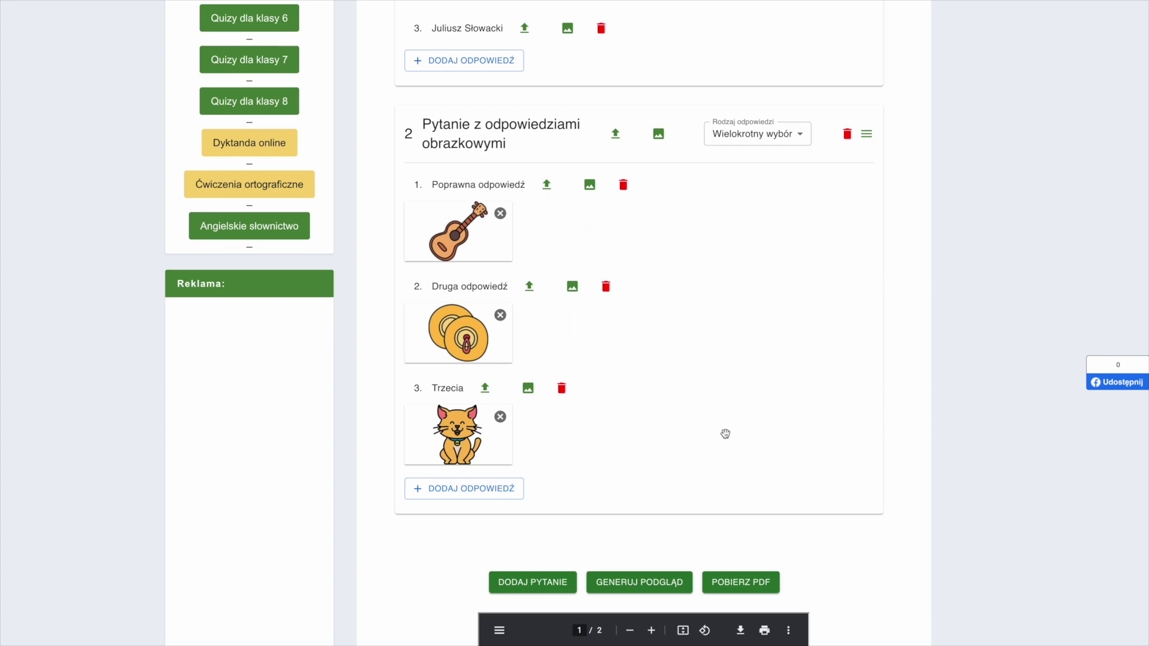
pyautogui.scroll(-2, 720, 433)
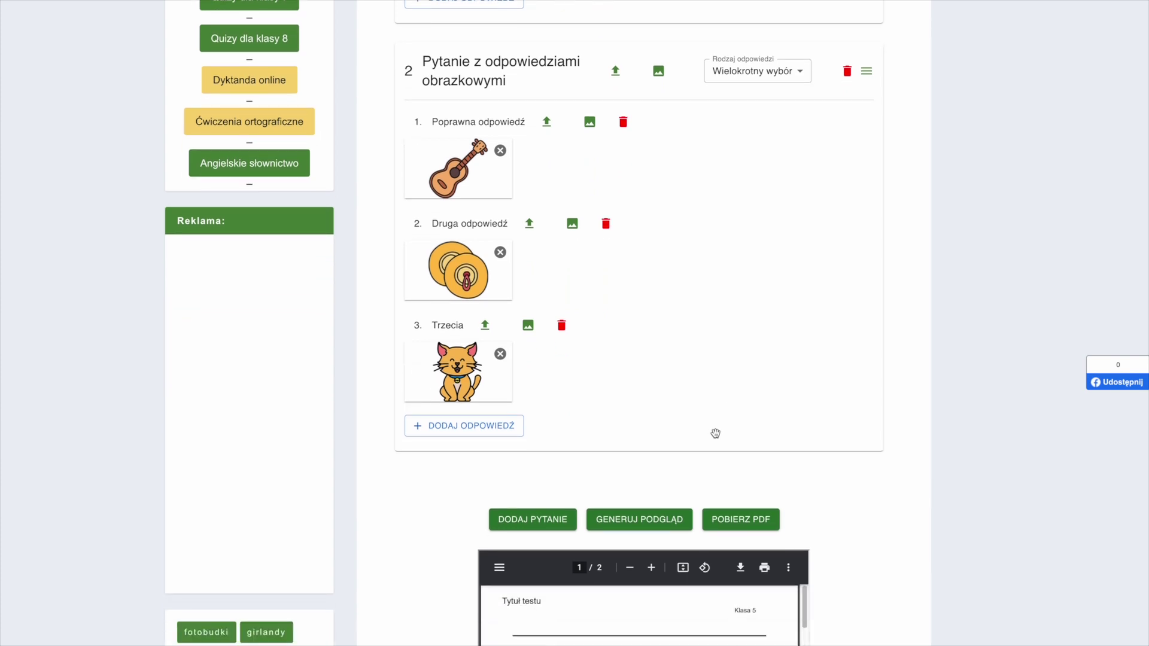
pyautogui.scroll(-1, 715, 433)
pyautogui.click(673, 506)
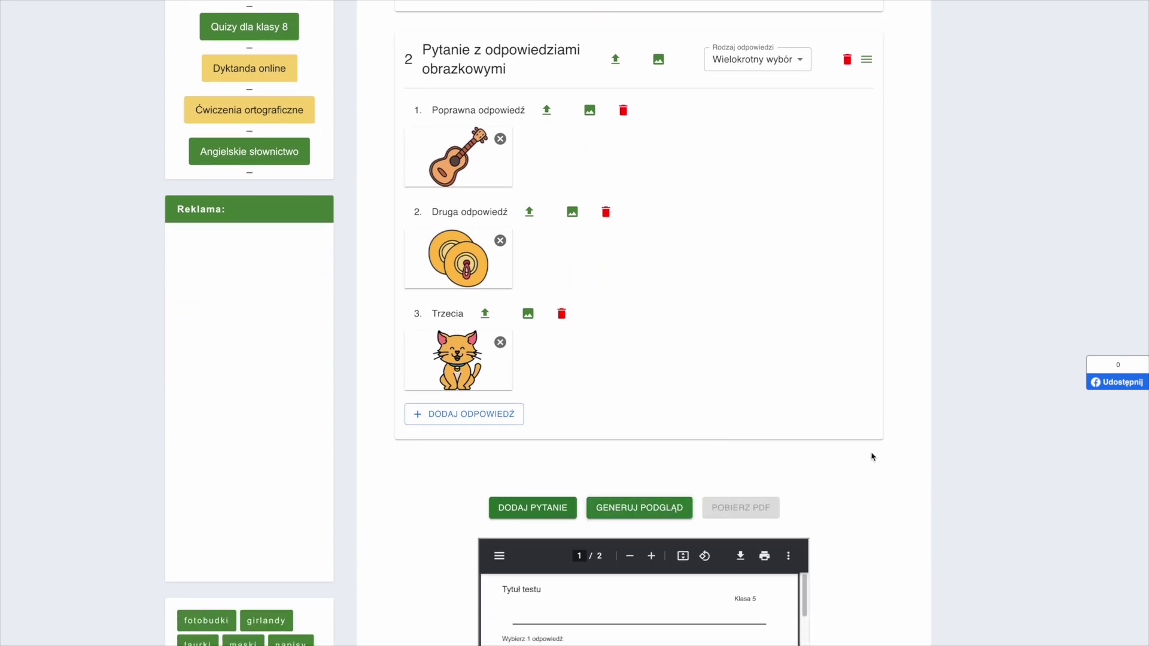
pyautogui.scroll(-6, 895, 454)
pyautogui.scroll(-1, 704, 392)
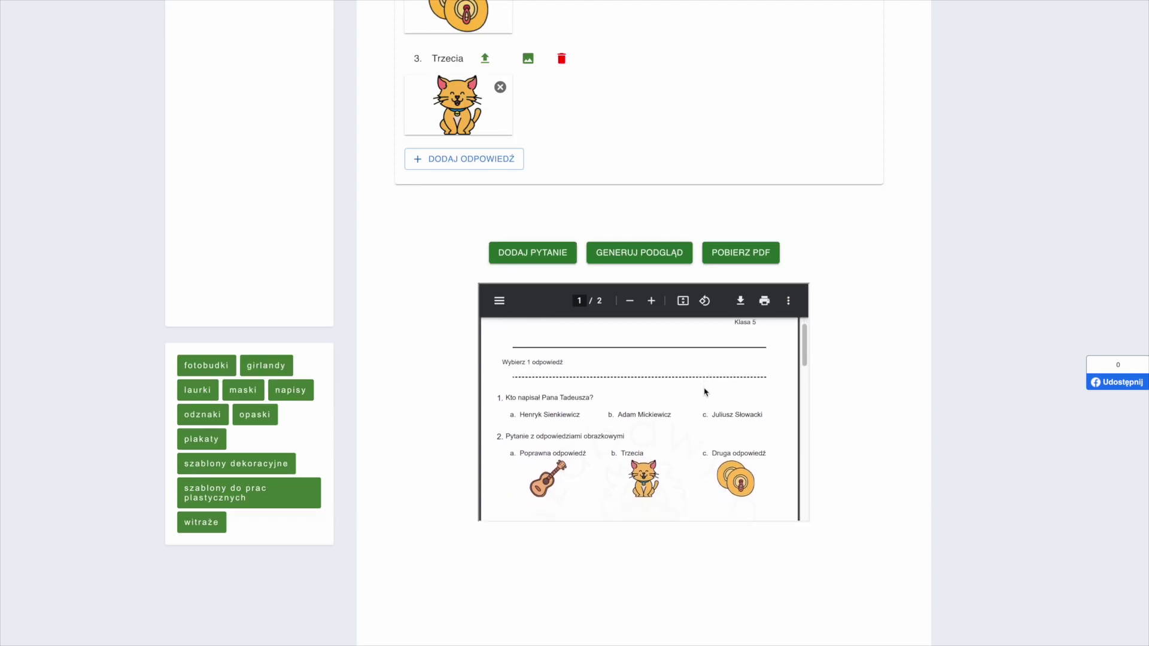
# - Delete the third answer "Trzecia" from question 2 and regenerate the test preview
pyautogui.scroll(3, 936, 419)
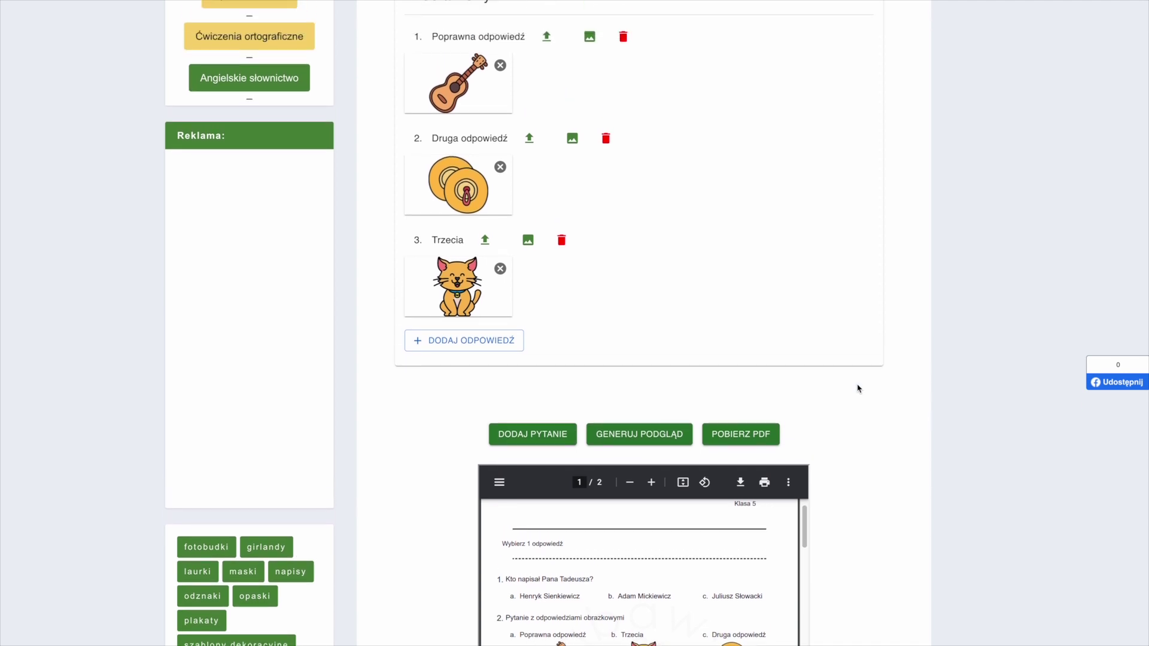
pyautogui.click(561, 241)
pyautogui.click(663, 330)
pyautogui.scroll(-1, 883, 325)
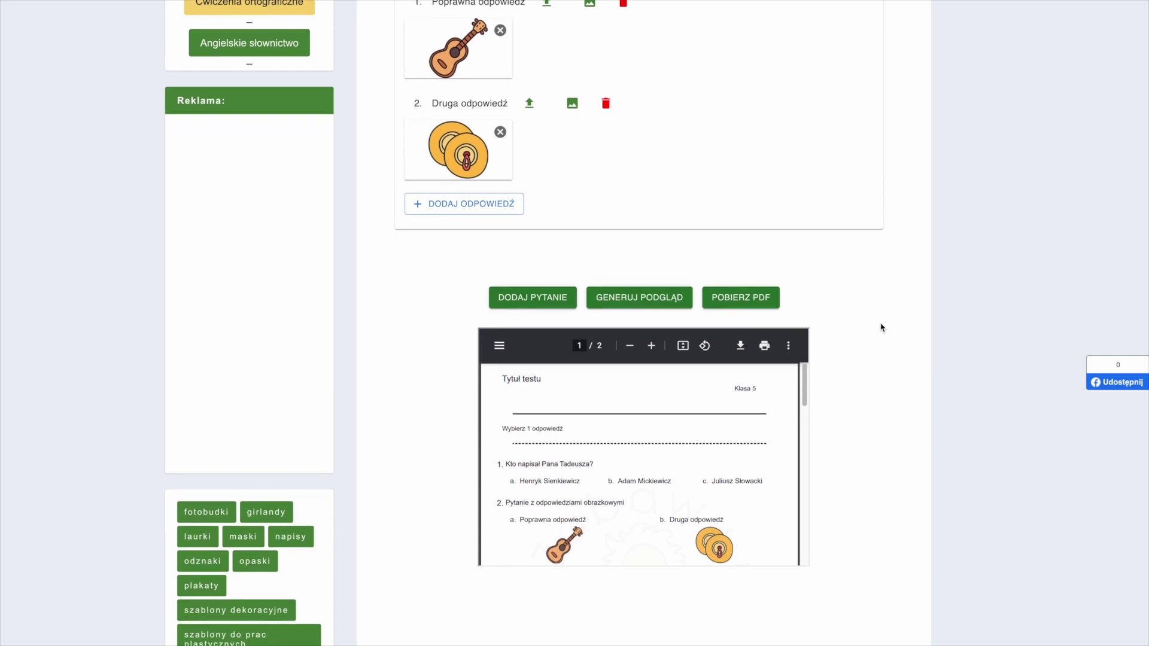
pyautogui.scroll(-1, 740, 404)
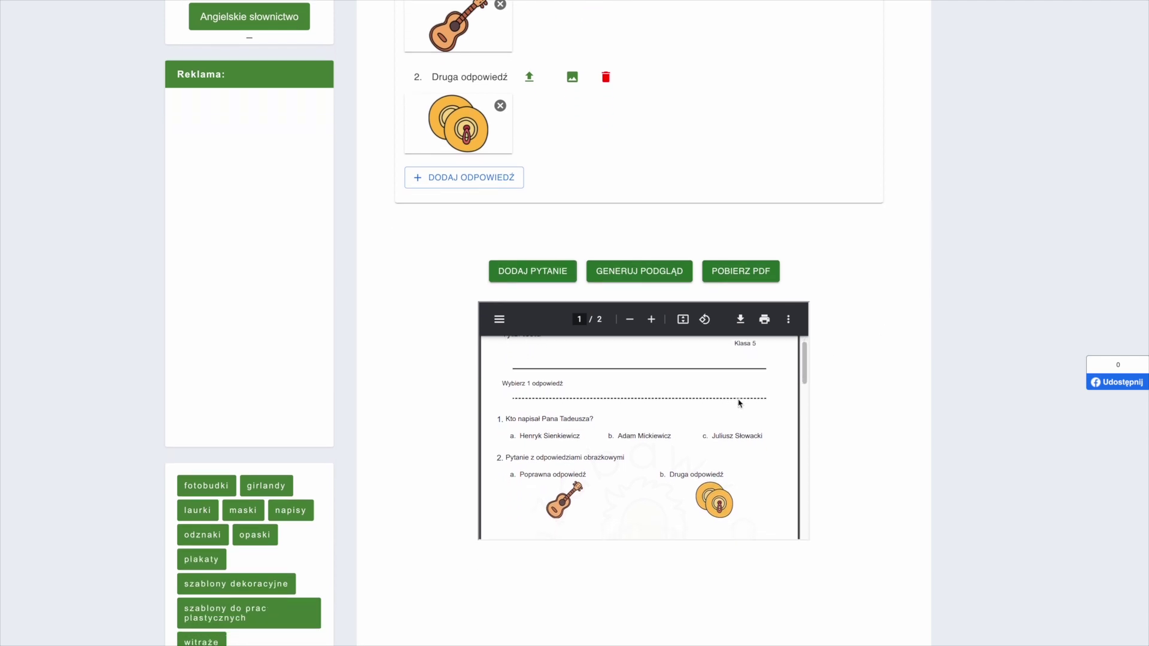
# - Move the question "Pytanie z odpowiedziami obrazkowymi" above the question "Kto napisał Pana Tadeusza?"
pyautogui.scroll(1, 739, 404)
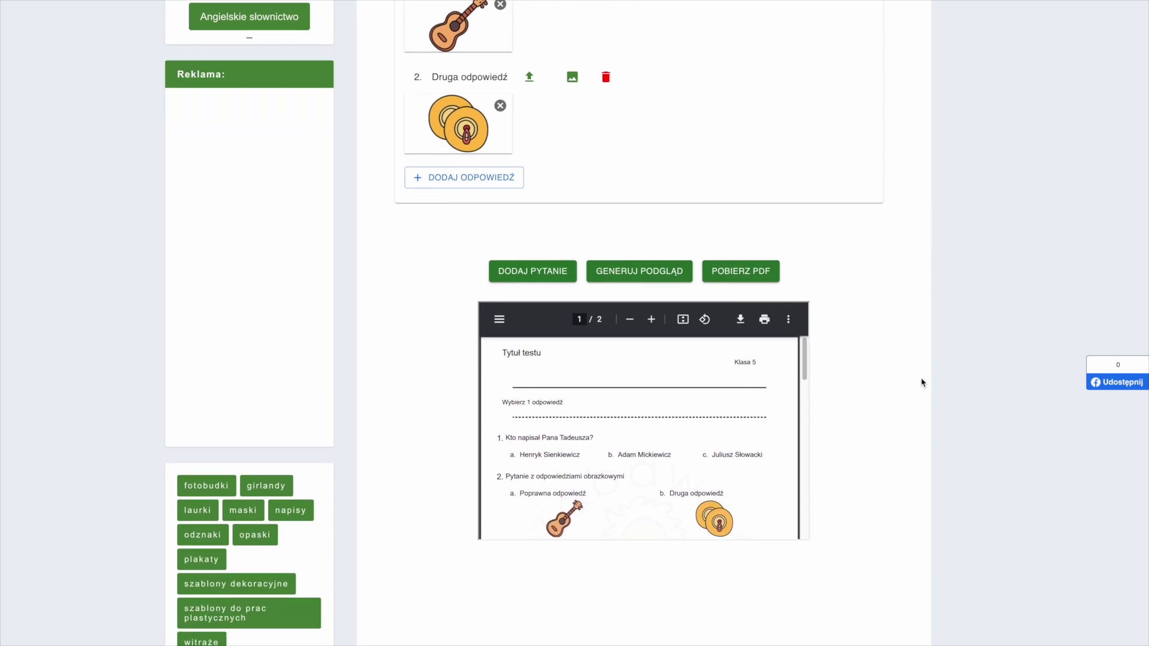
pyautogui.scroll(3, 915, 381)
pyautogui.scroll(3, 915, 381)
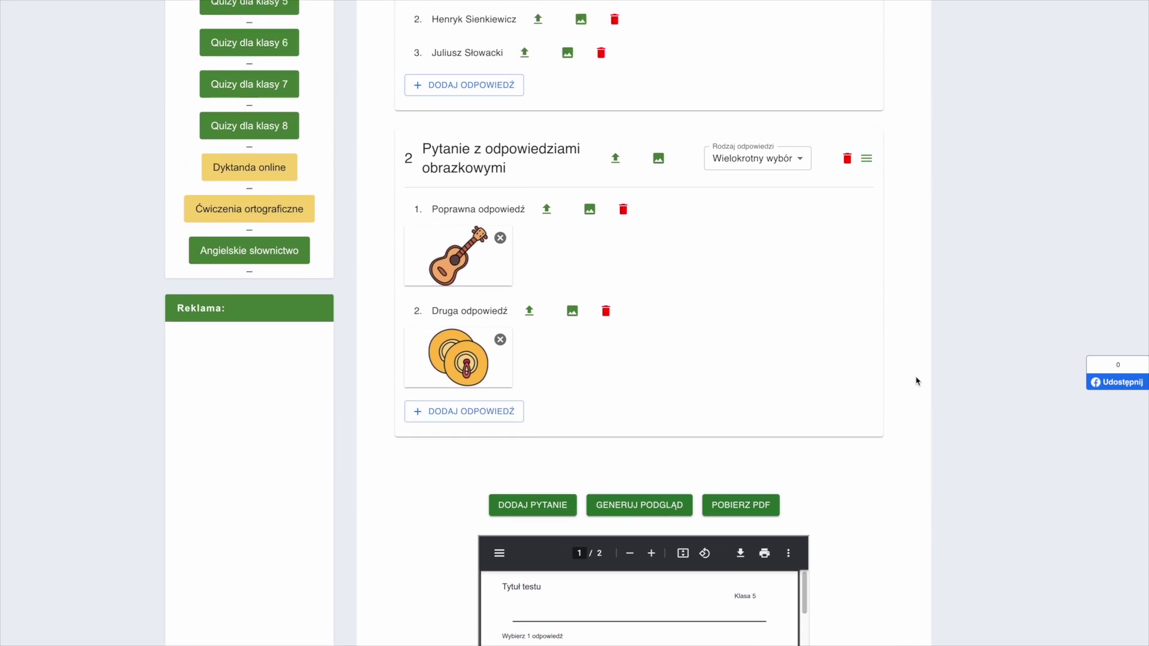
pyautogui.scroll(2, 916, 381)
pyautogui.moveTo(874, 369); pyautogui.dragTo(879, 154)
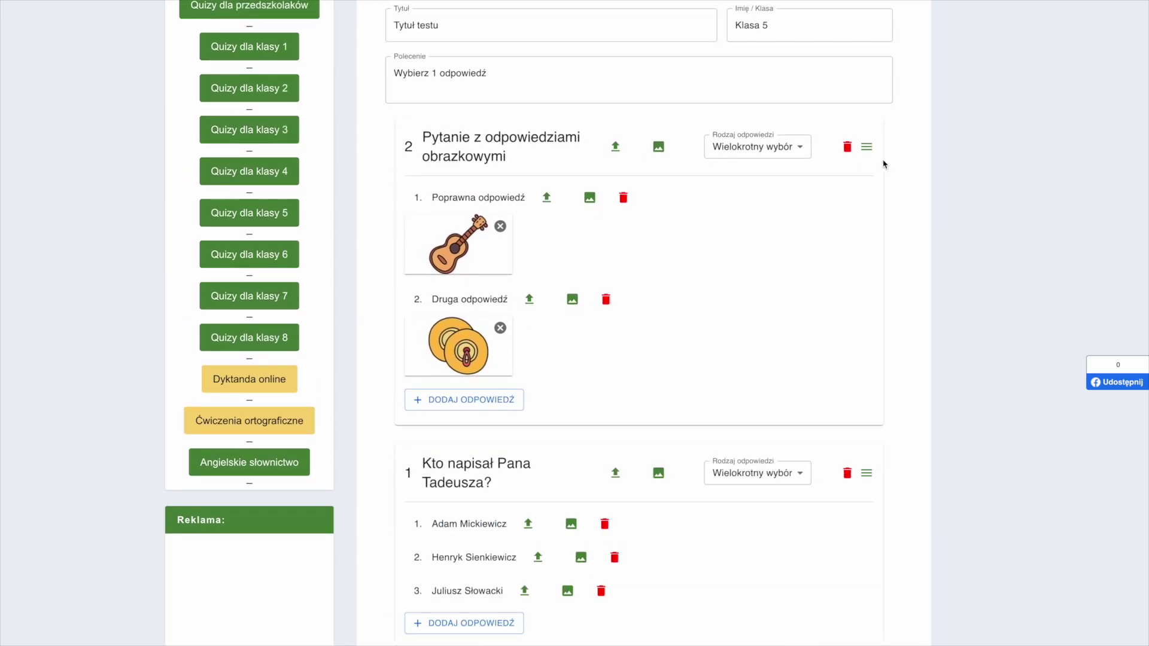
# - Regenerate the test preview and check the order of the two questions
pyautogui.scroll(-8, 926, 343)
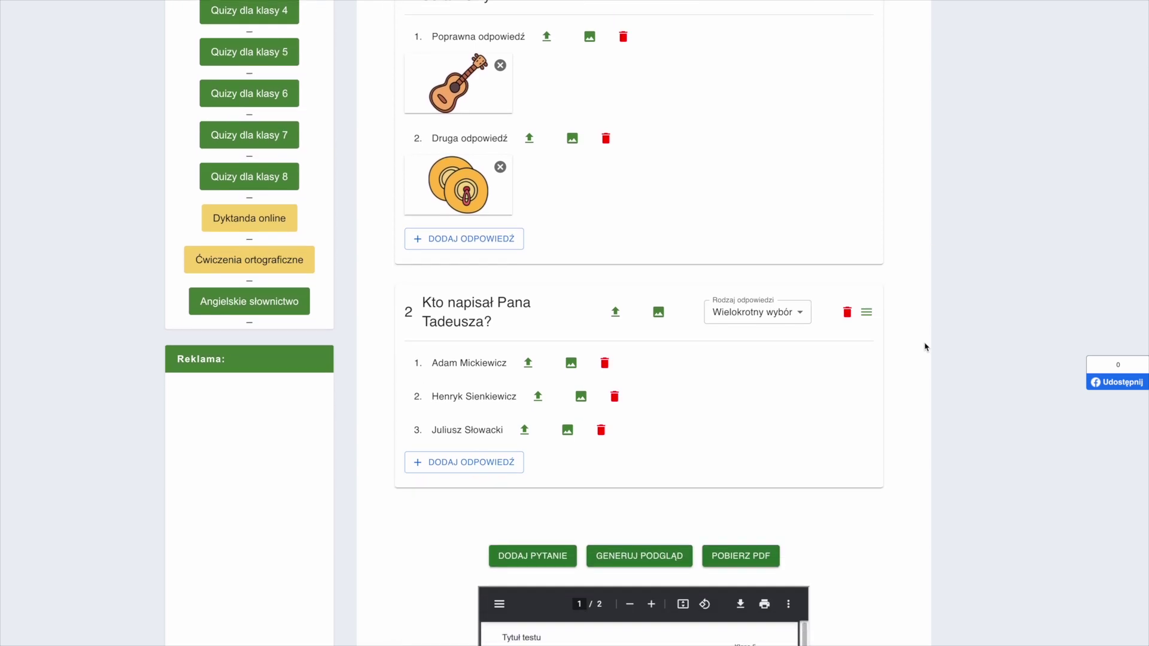
pyautogui.click(661, 226)
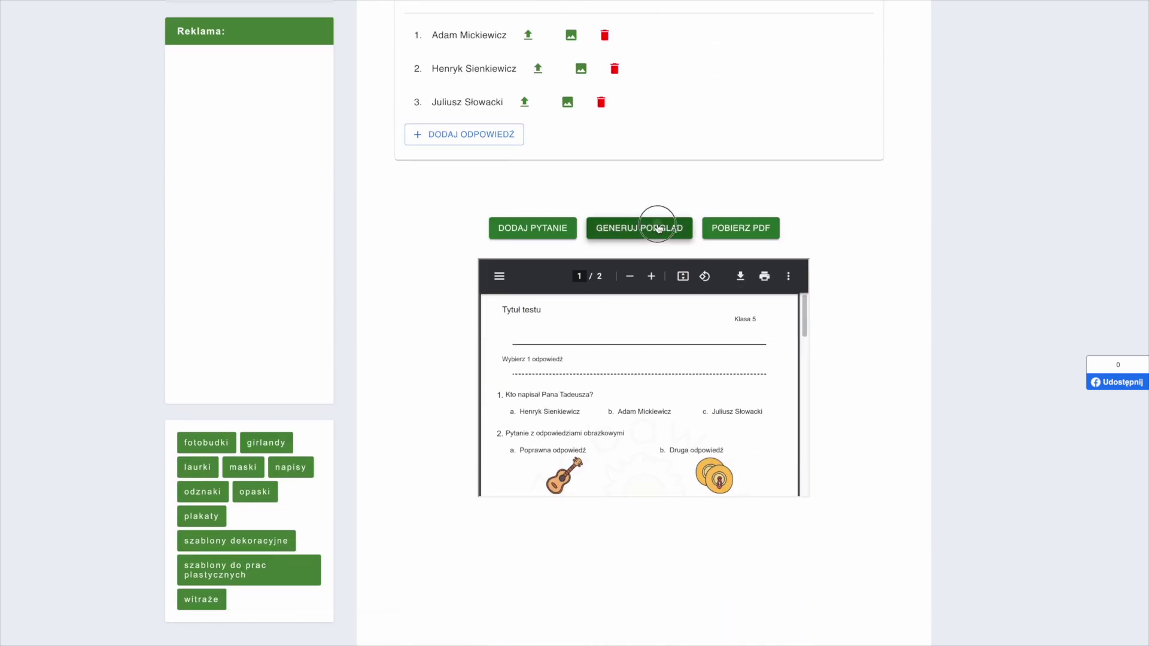
pyautogui.scroll(4, 699, 244)
pyautogui.scroll(-2, 887, 418)
pyautogui.scroll(-2, 885, 433)
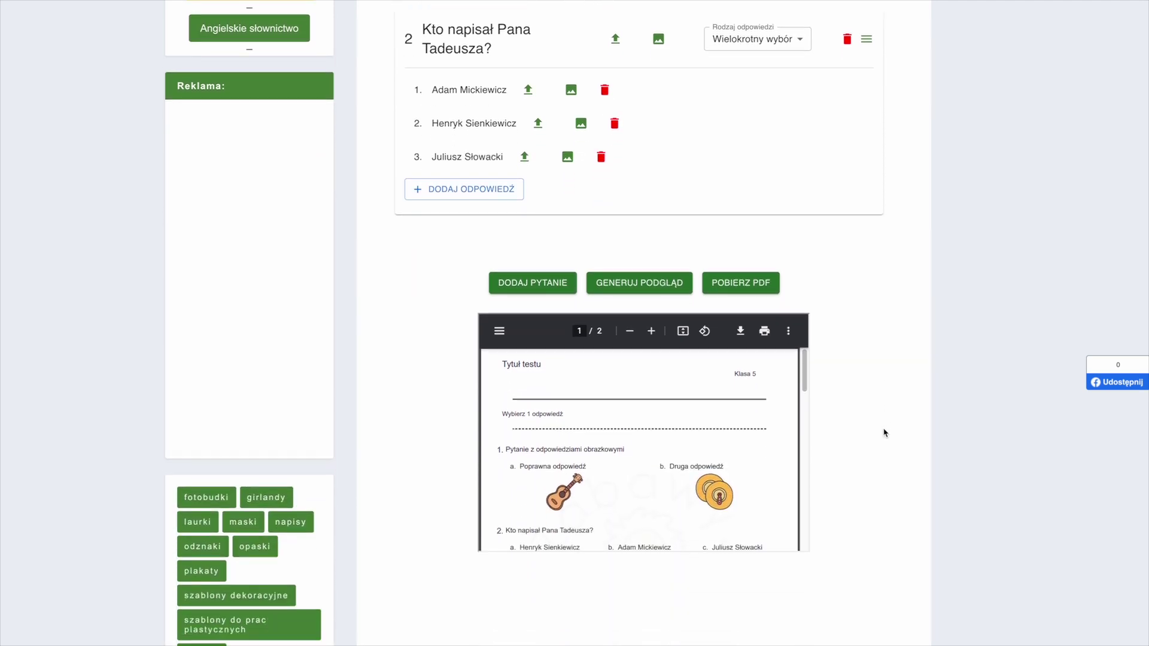
pyautogui.scroll(-1, 686, 403)
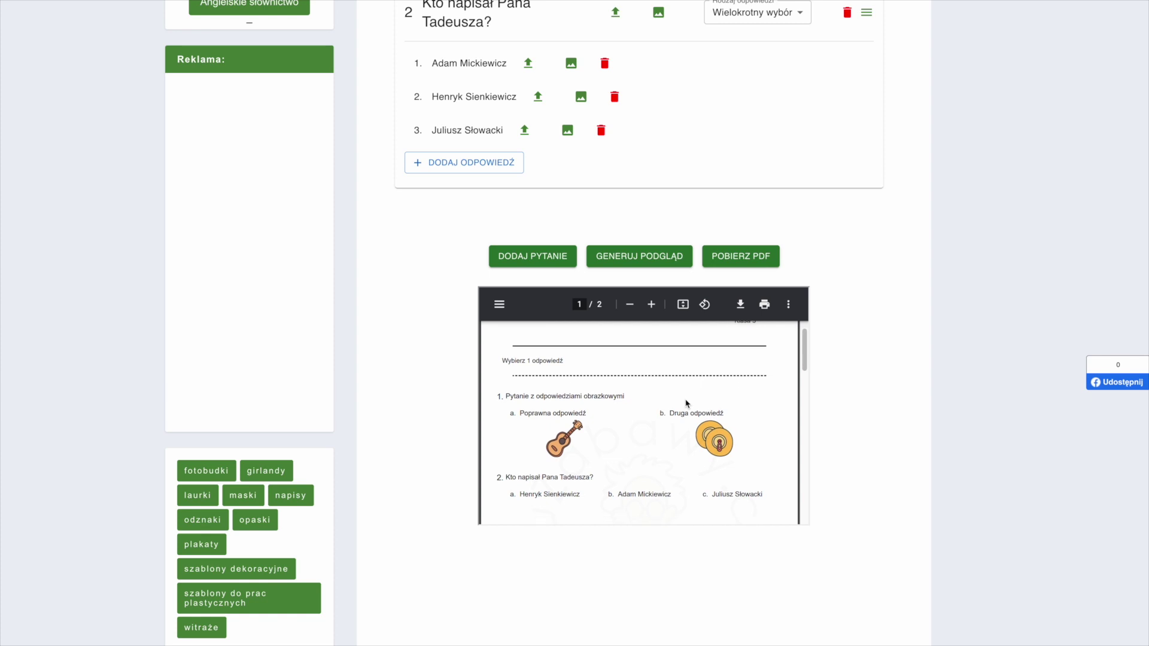
pyautogui.scroll(1, 687, 403)
# - Add a third question "Napisz kilka słów o Panu Tadeuszu" with the answer type "Odpowiedź tekstowa"
pyautogui.click(564, 264)
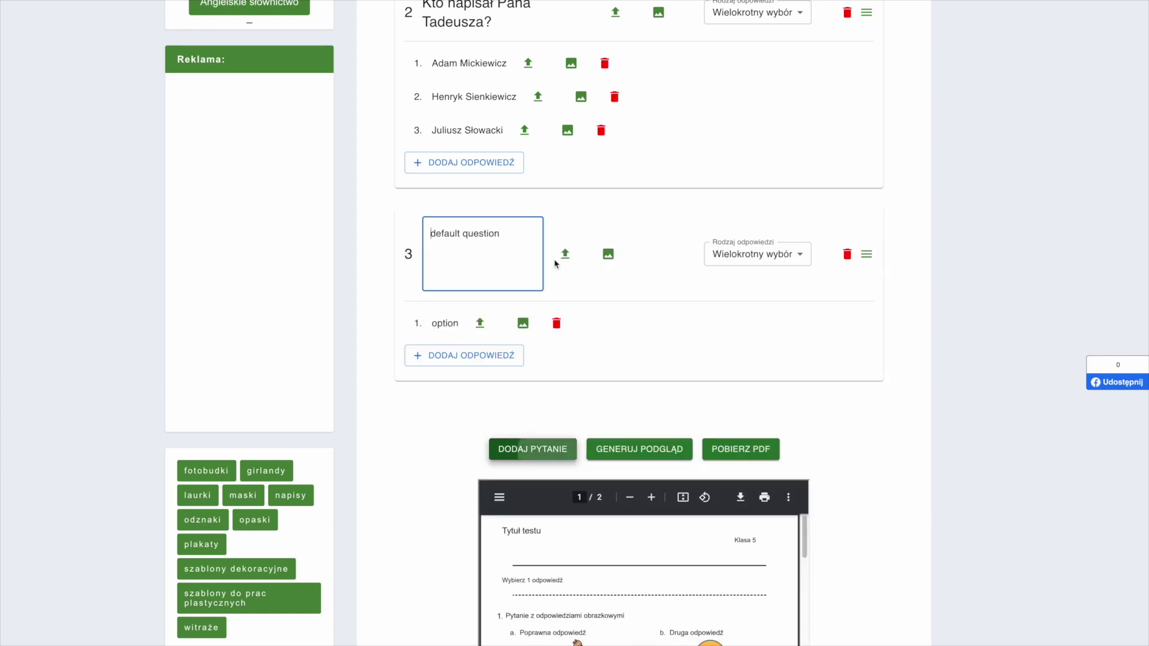
pyautogui.tripleClick(525, 266)
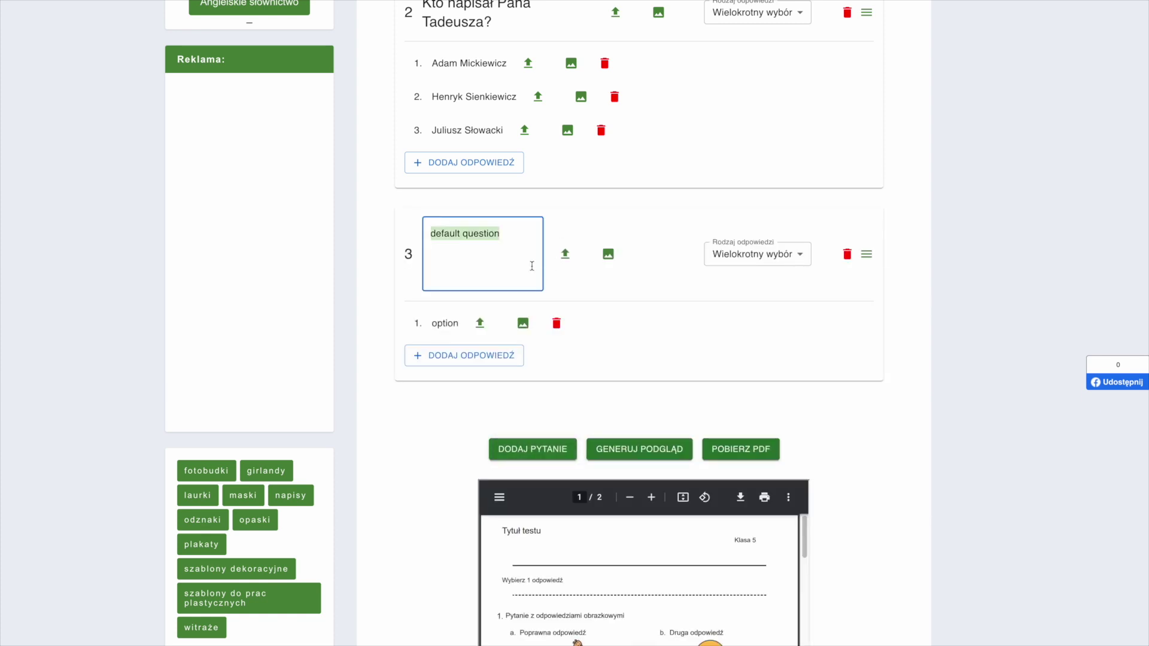
pyautogui.write('Napisz kilka słów')
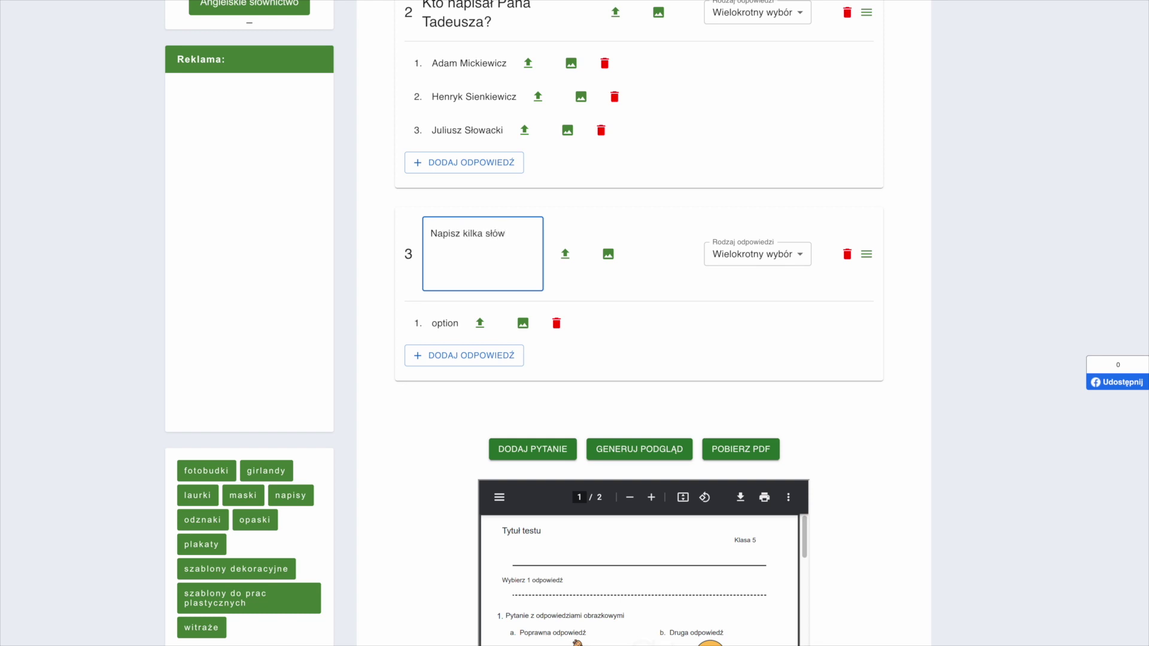
pyautogui.write('o Panu Tadeuszu')
pyautogui.click(772, 258)
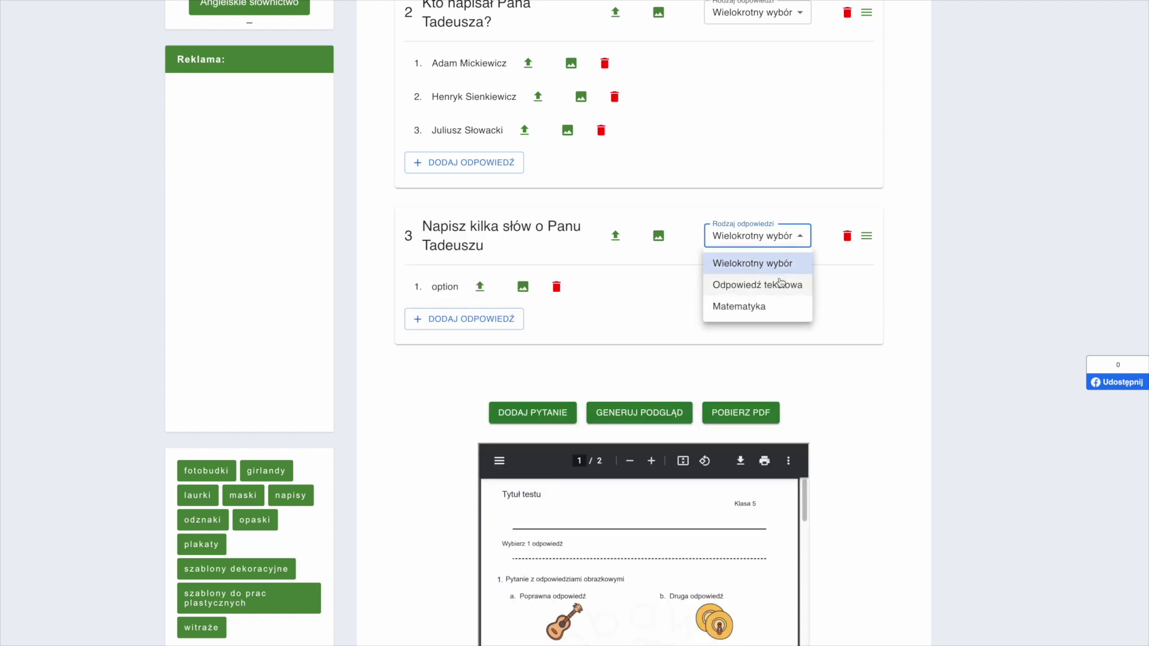
pyautogui.click(780, 284)
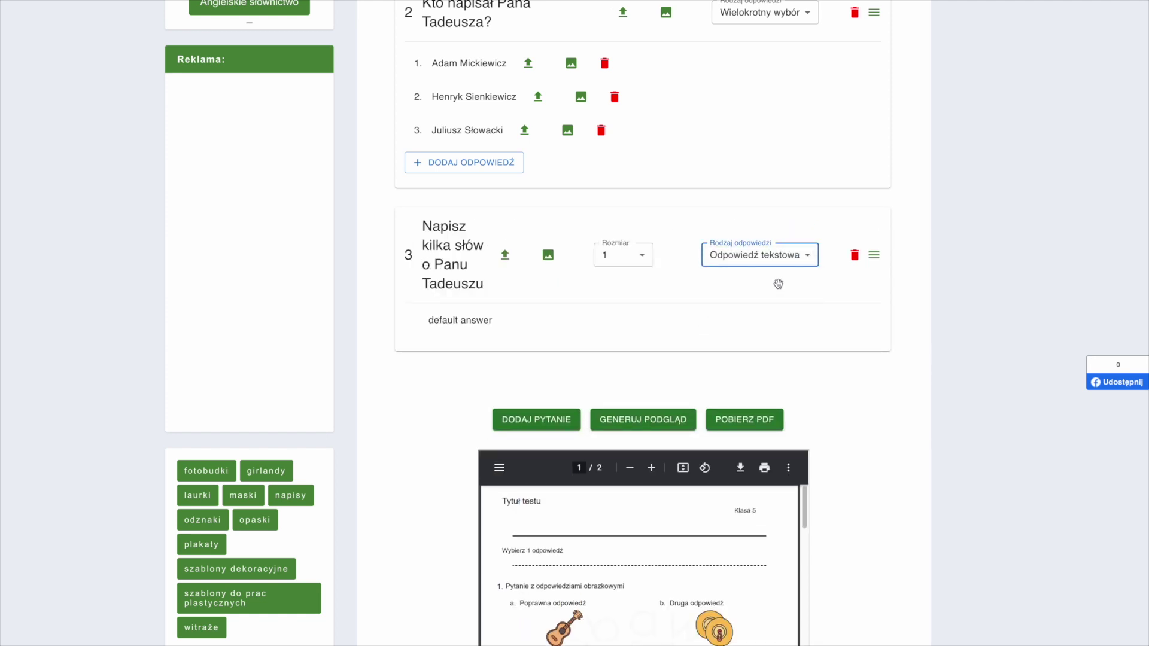
# - Regenerate the test preview and check the writing lines under question 3
pyautogui.click(688, 417)
pyautogui.scroll(-2, 849, 414)
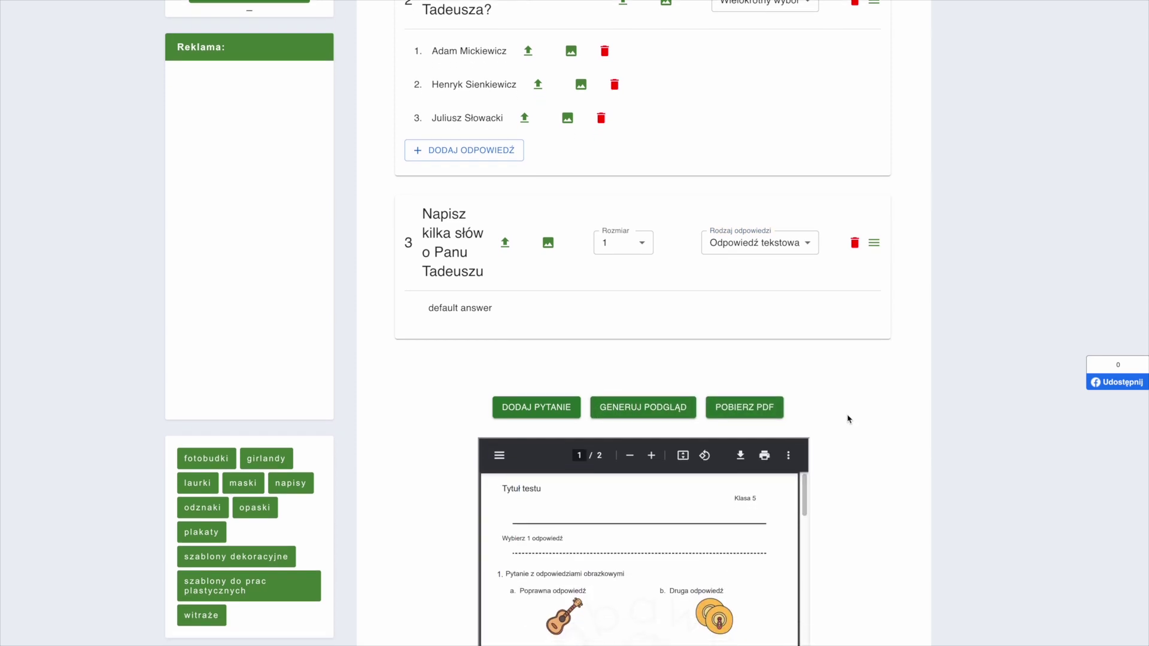
pyautogui.scroll(-3, 717, 439)
pyautogui.scroll(-2, 717, 444)
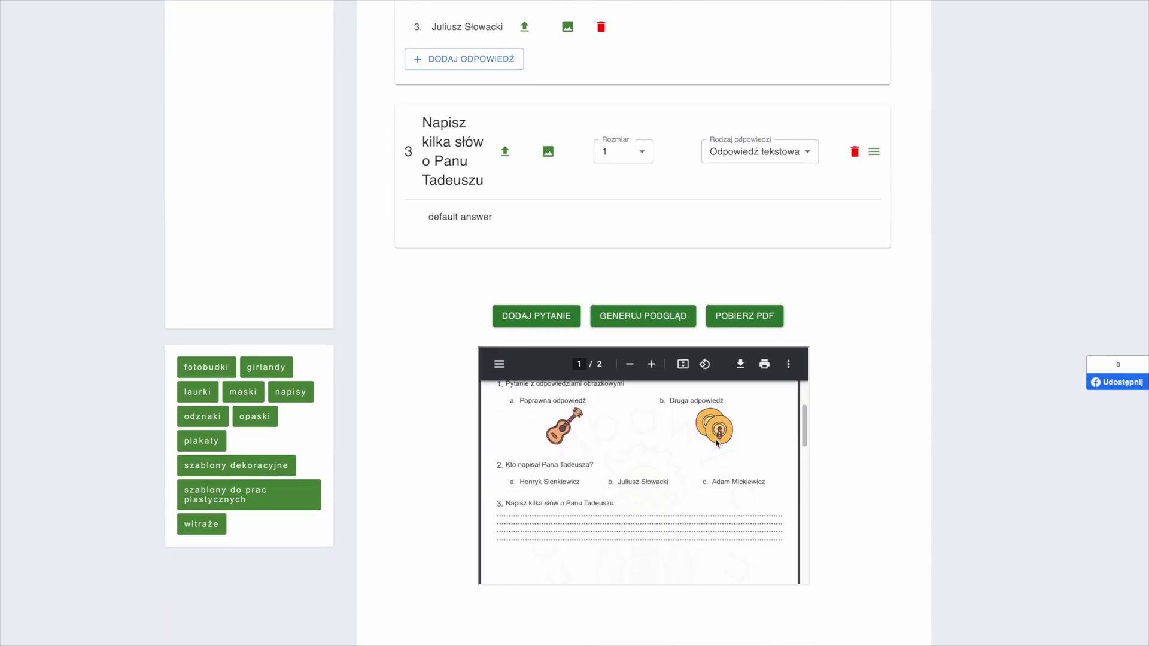
# - Set the answer size of question 3 to 3 and regenerate the preview to check its writing lines
pyautogui.click(638, 152)
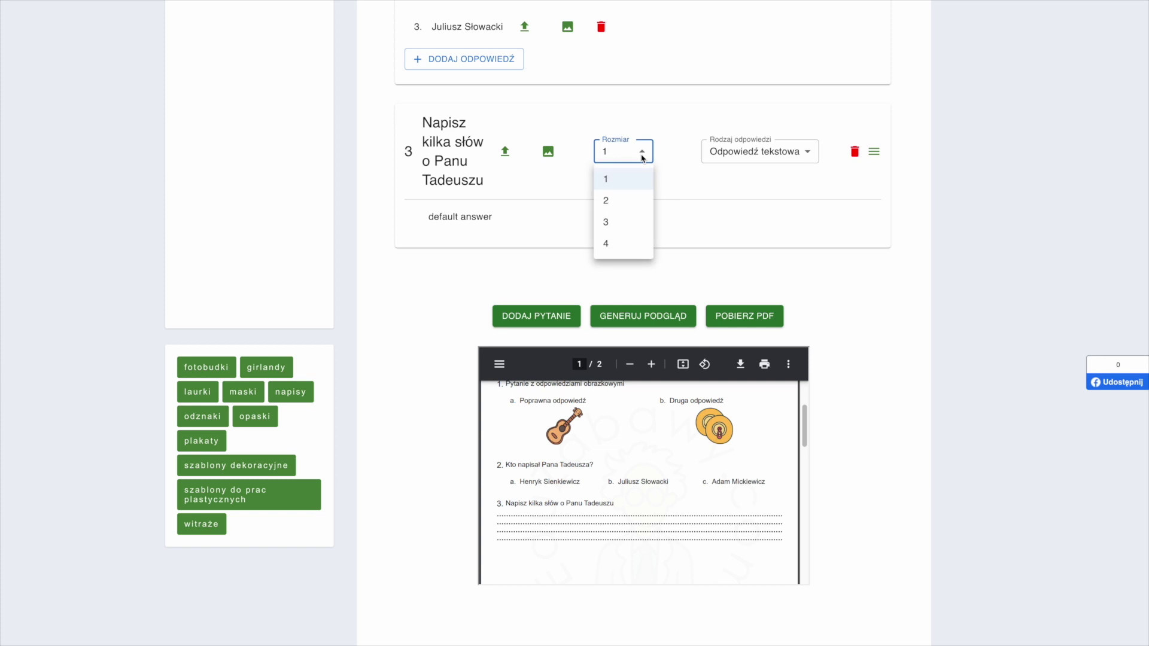
pyautogui.click(632, 229)
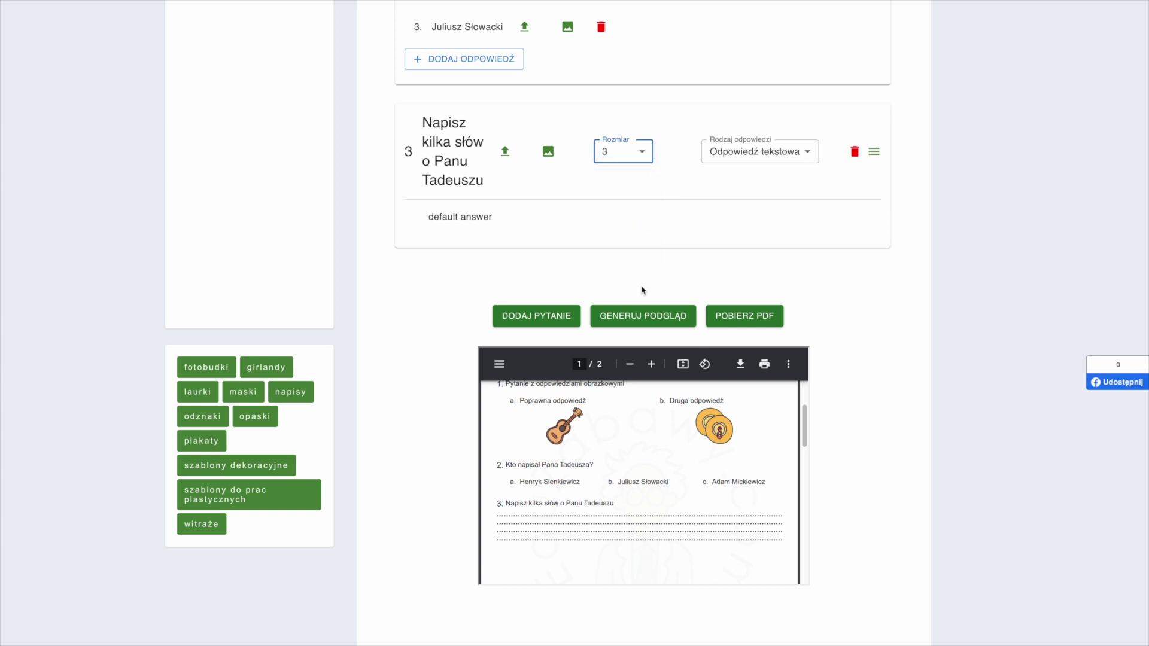
pyautogui.click(652, 320)
pyautogui.scroll(1, 687, 419)
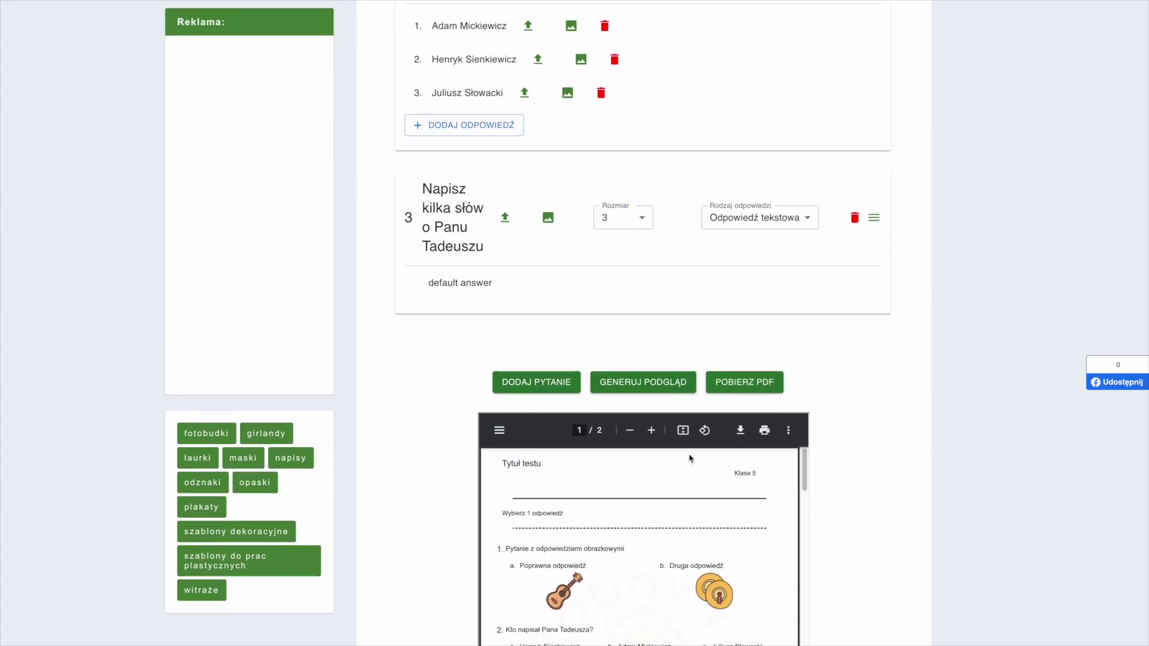
pyautogui.scroll(-2, 689, 491)
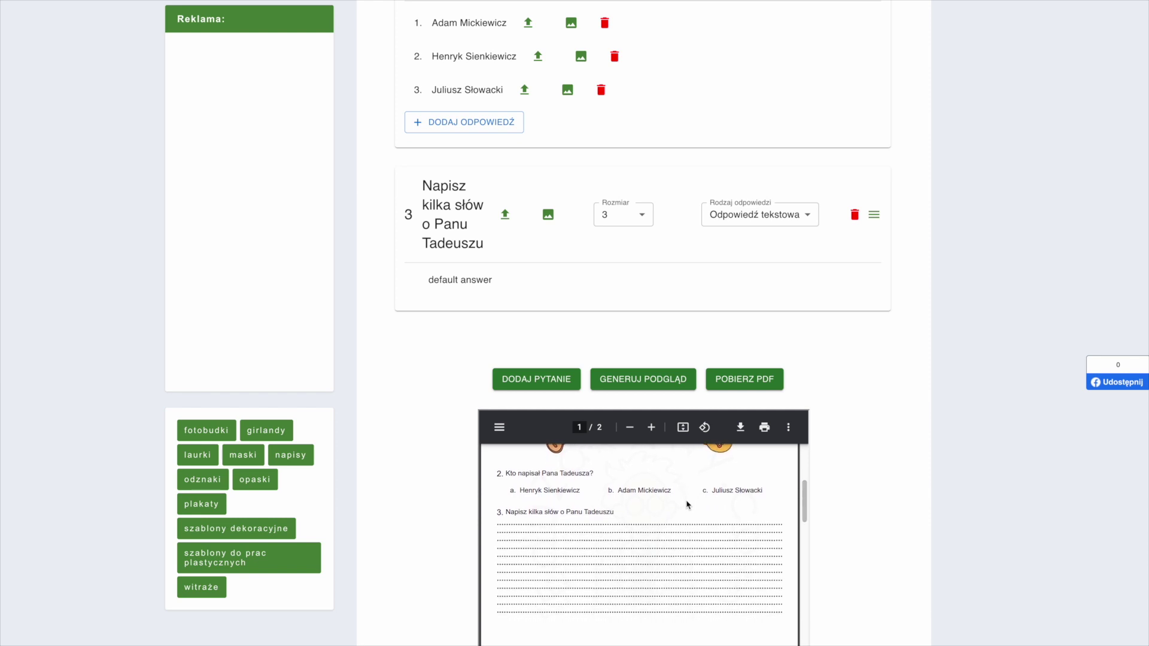
pyautogui.scroll(-1, 687, 504)
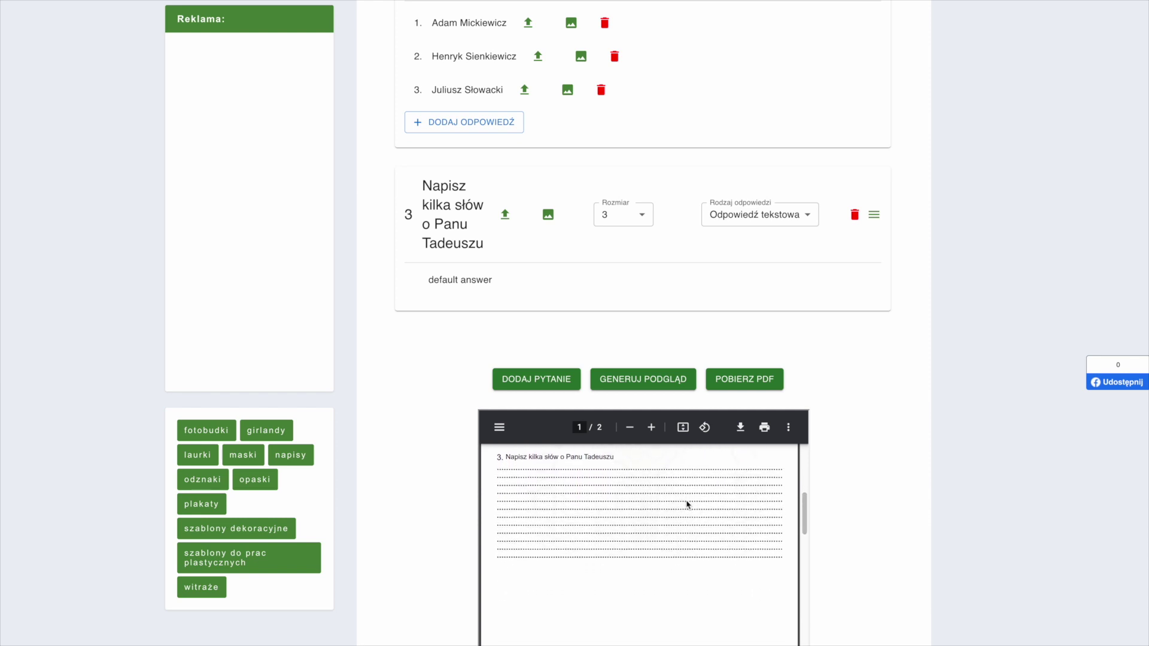
# - Add a fourth question "Oblicz: 3x-15(22-13)=4" with the answer type "Matematyka"
pyautogui.click(547, 383)
pyautogui.tripleClick(512, 390)
pyautogui.write('Oblicz: 3x-15(22-13)=4')
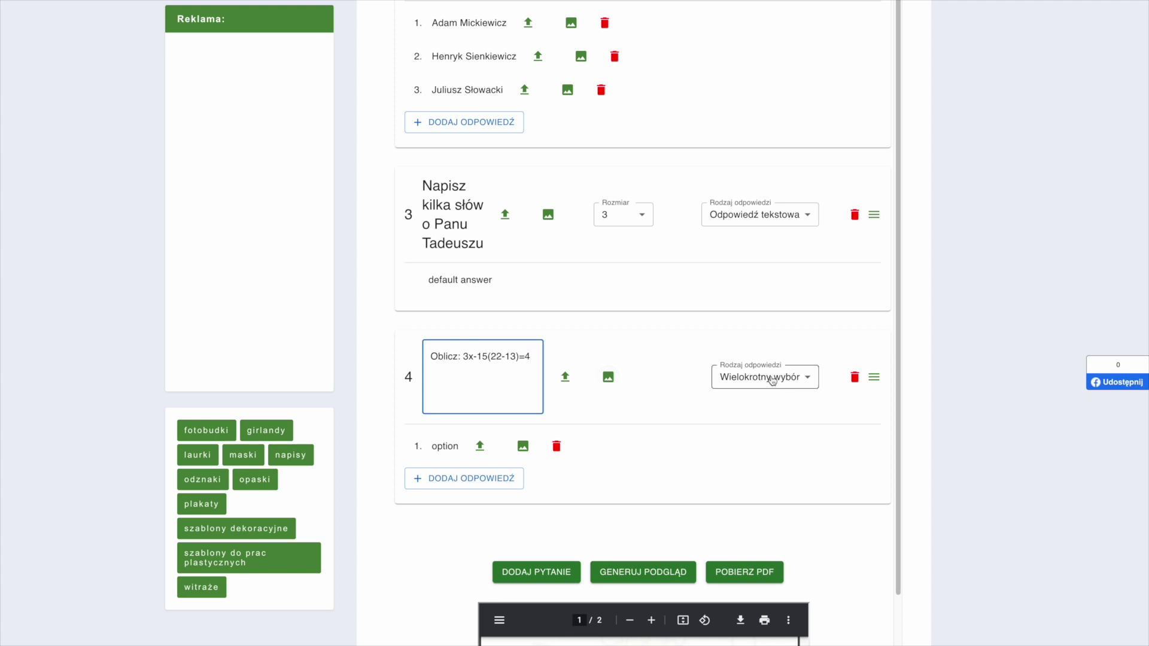
pyautogui.click(787, 388)
pyautogui.click(765, 422)
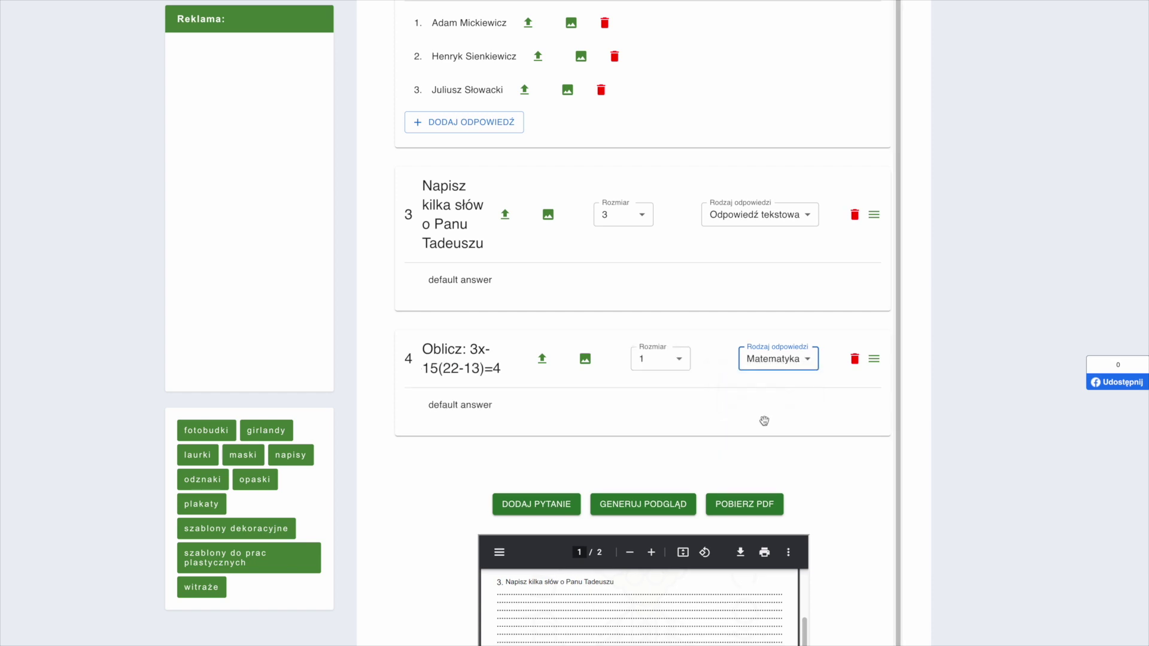
# - Regenerate the test preview and check the answer grid under question 4
pyautogui.click(640, 504)
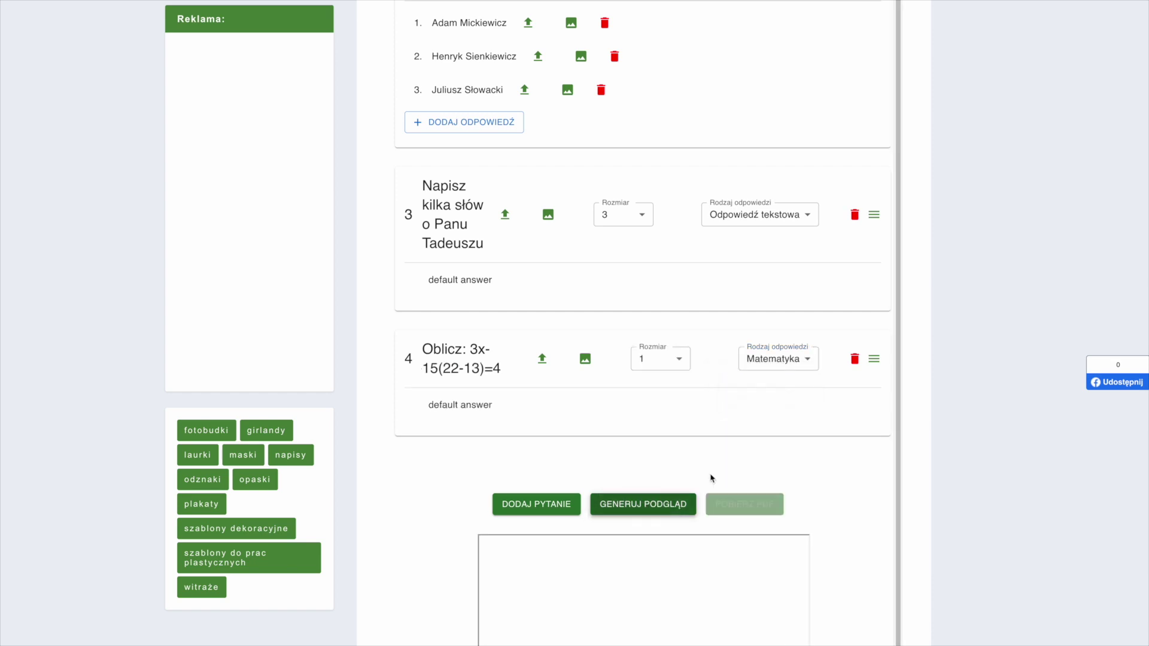
pyautogui.scroll(-3, 841, 449)
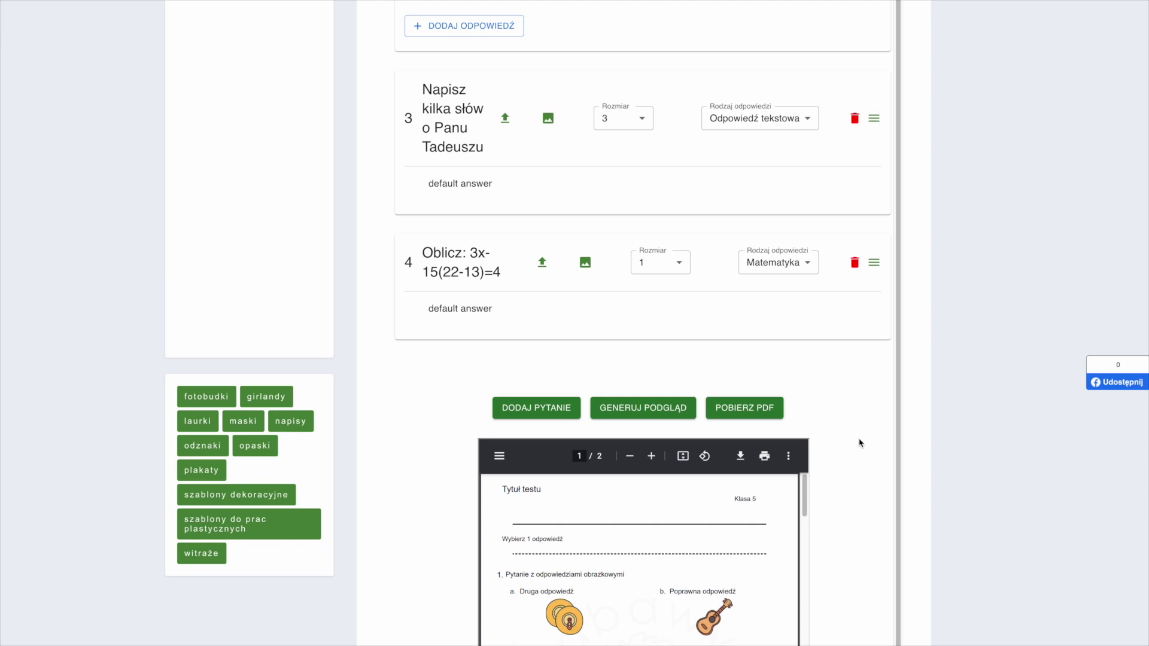
pyautogui.scroll(-2, 746, 429)
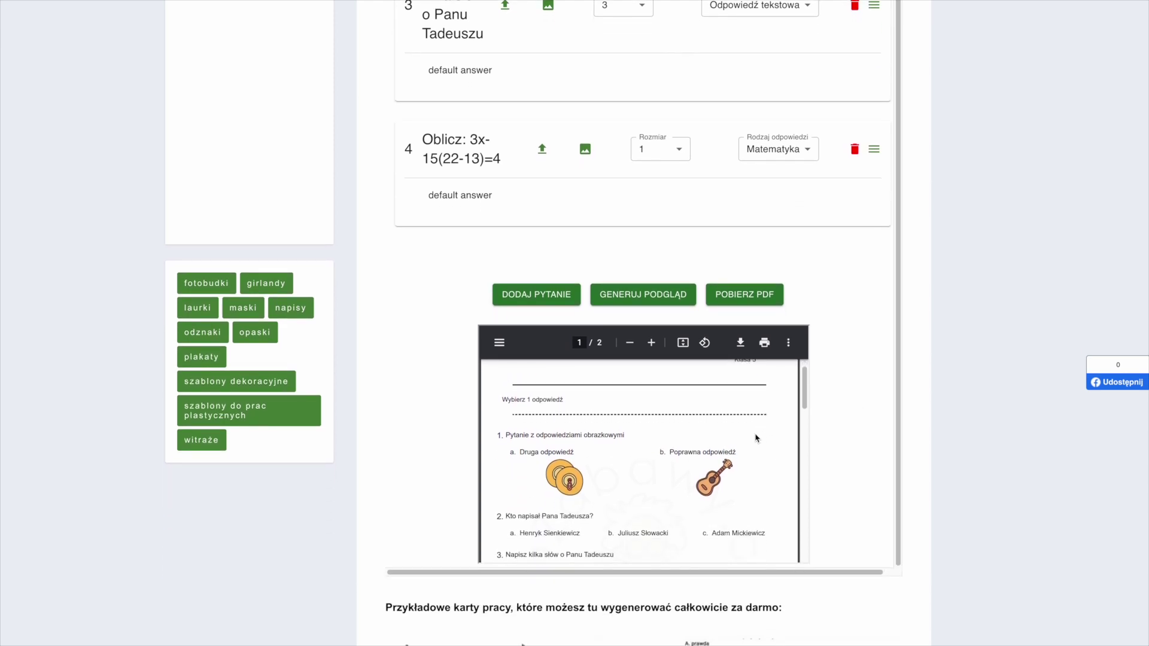
pyautogui.scroll(-4, 746, 428)
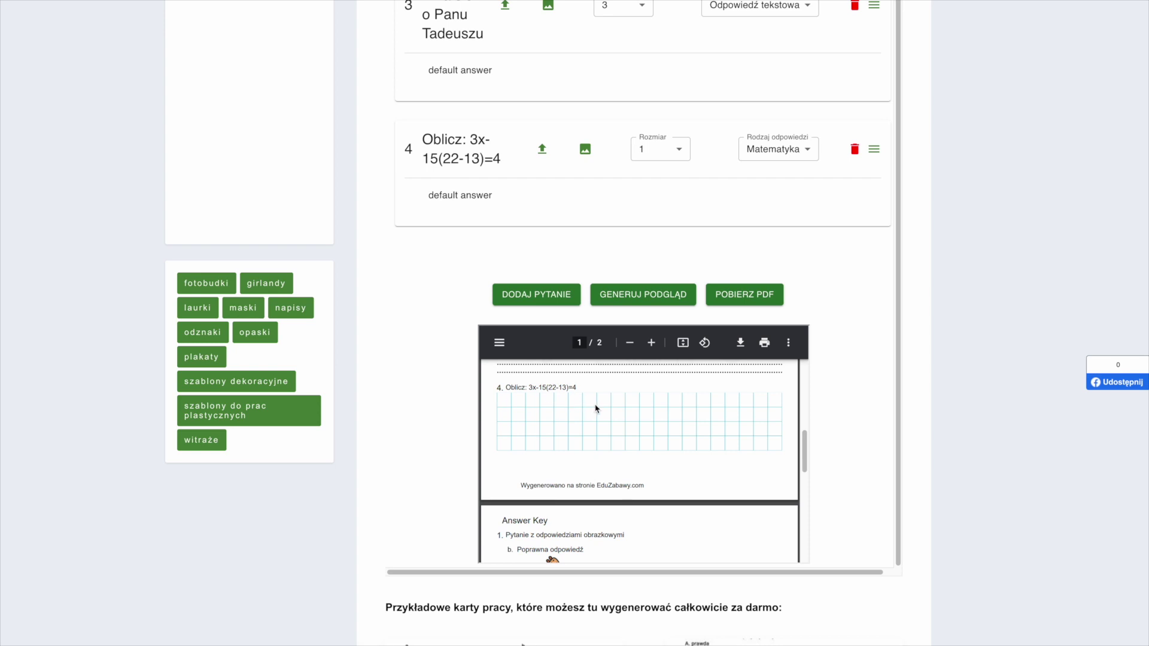
pyautogui.scroll(1, 596, 409)
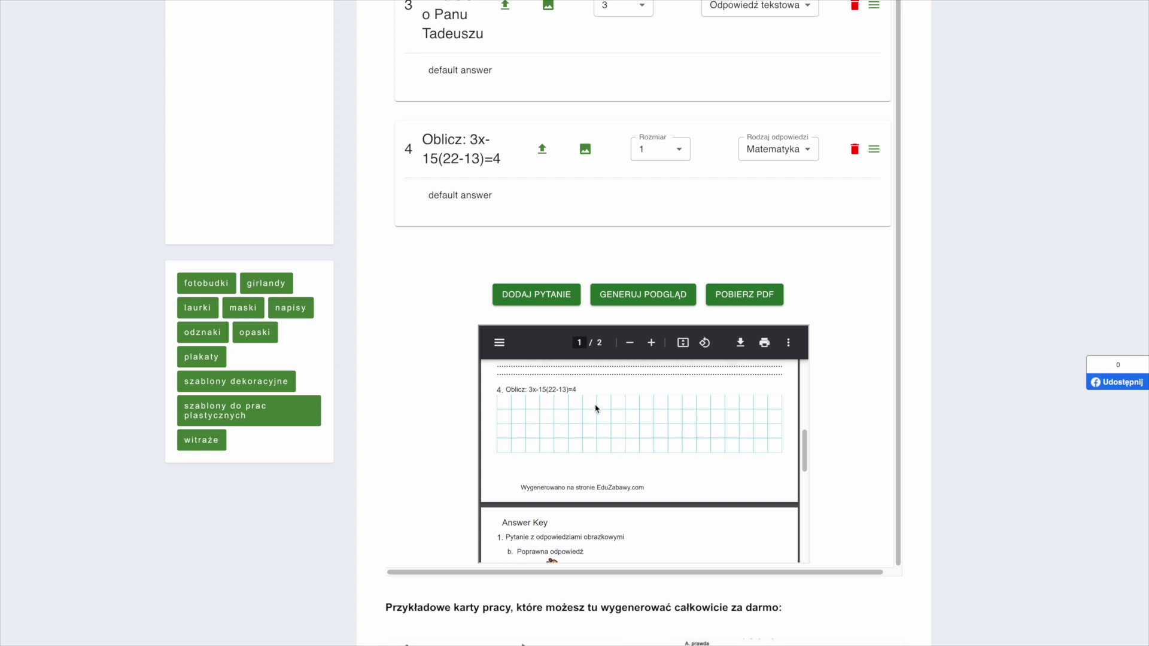
pyautogui.scroll(1, 599, 409)
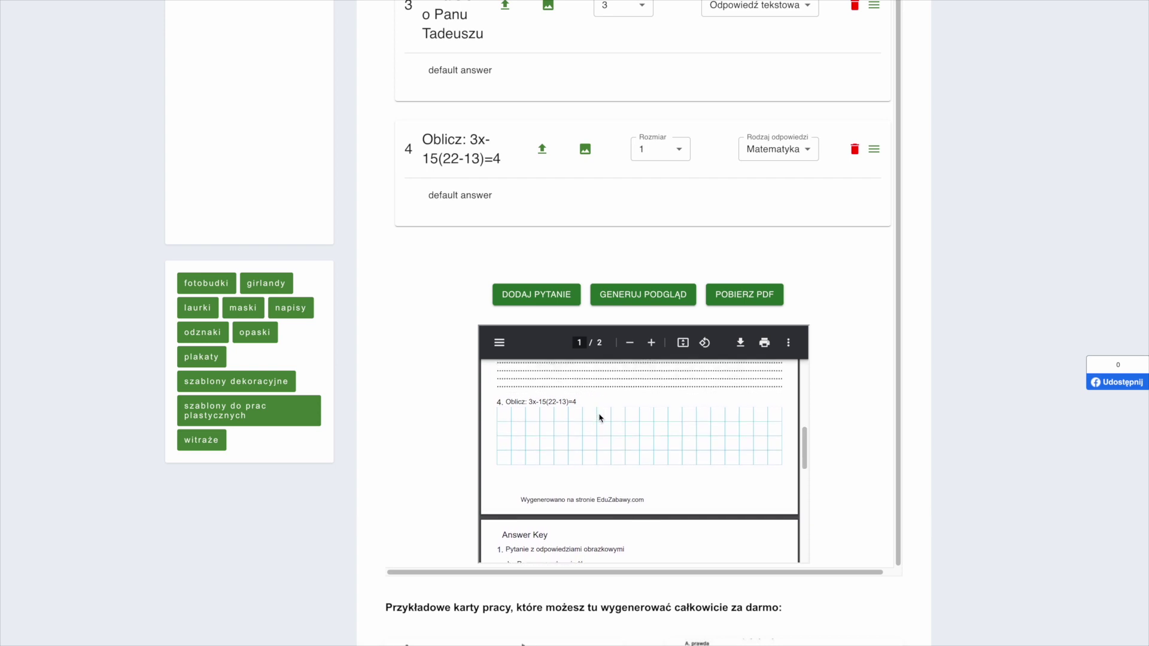
# - Set the answer size of question 4 to 3 and regenerate the preview to review the whole test
pyautogui.click(664, 150)
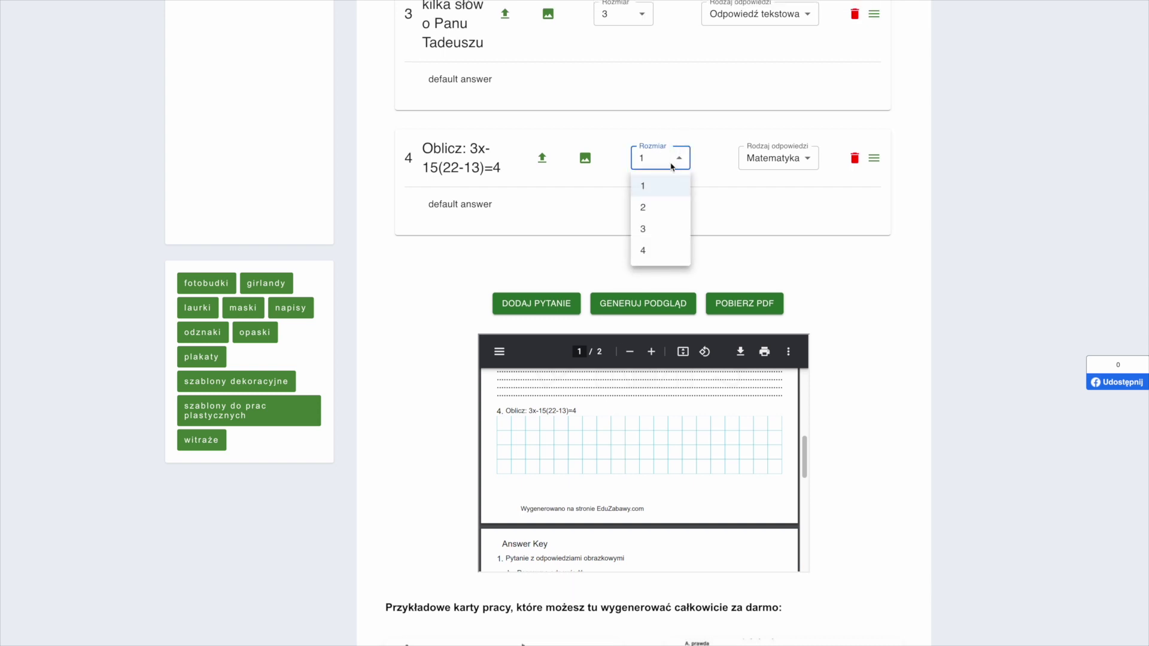
pyautogui.click(660, 231)
pyautogui.click(637, 302)
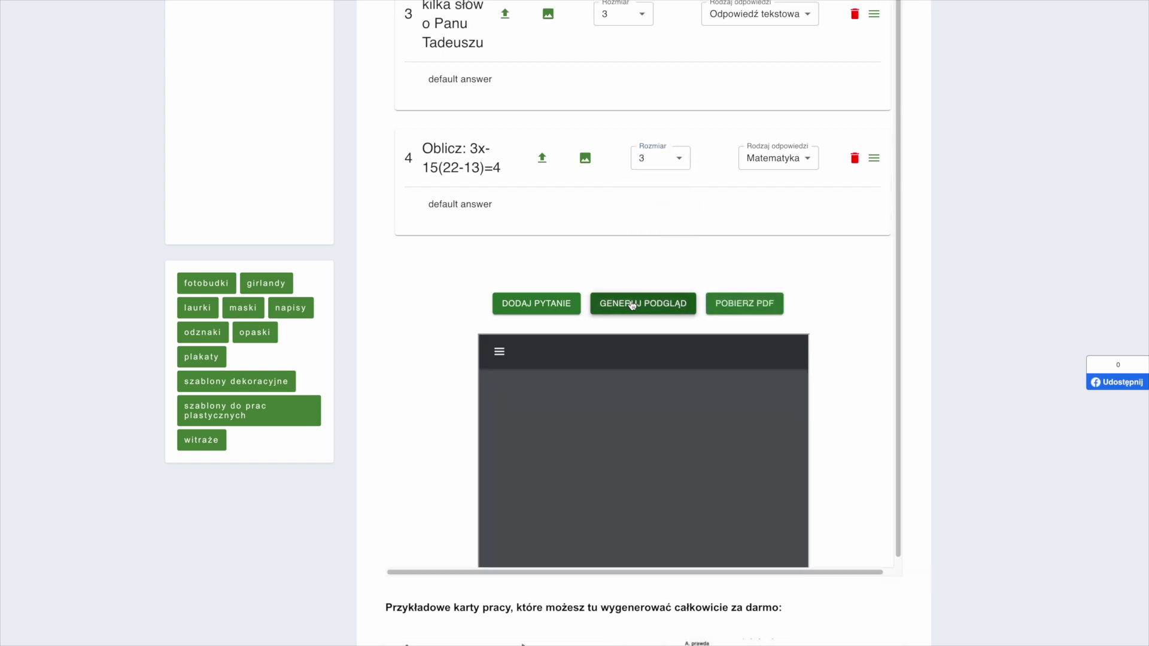
pyautogui.scroll(2, 712, 555)
pyautogui.scroll(-6, 712, 555)
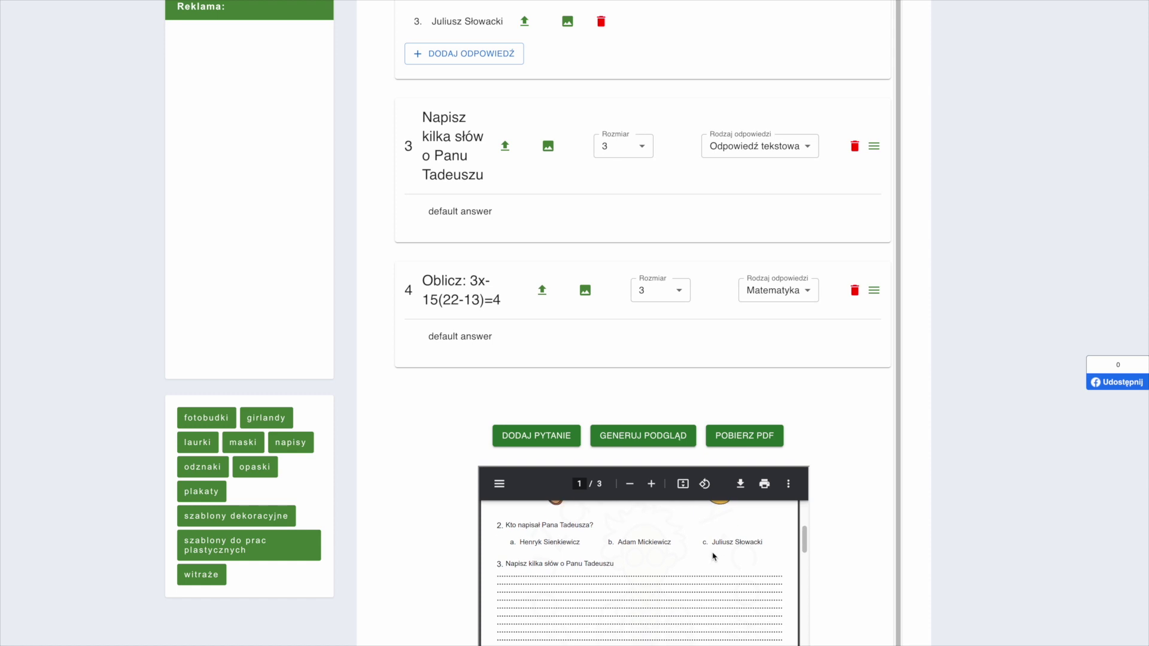
pyautogui.scroll(-5, 712, 555)
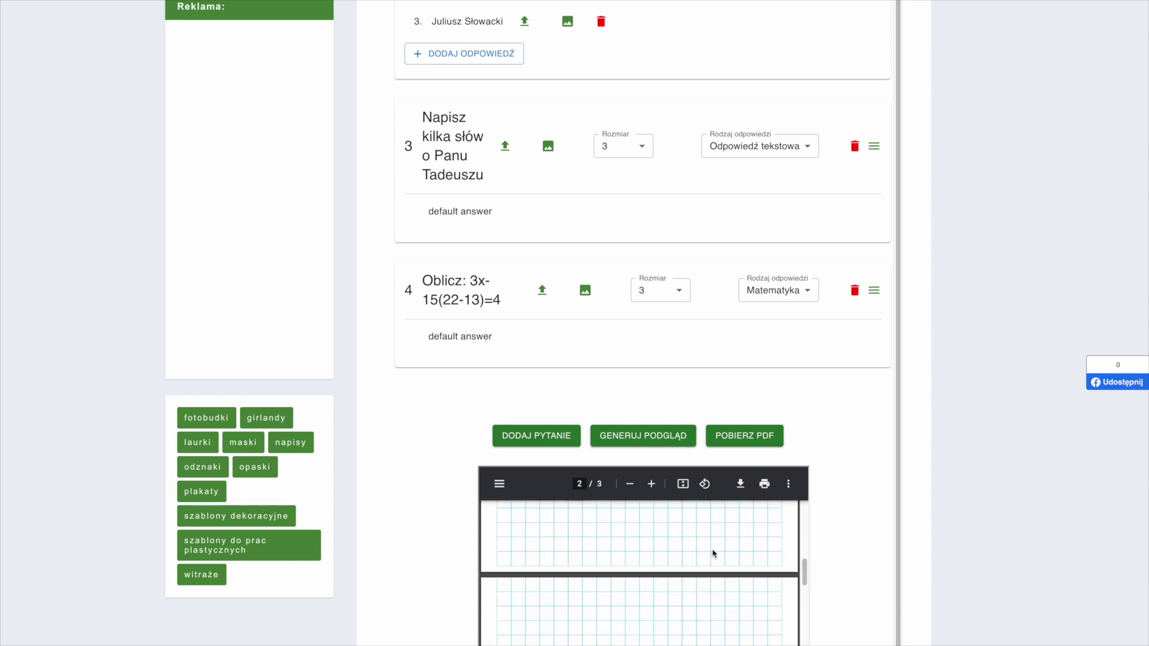
pyautogui.scroll(5, 712, 554)
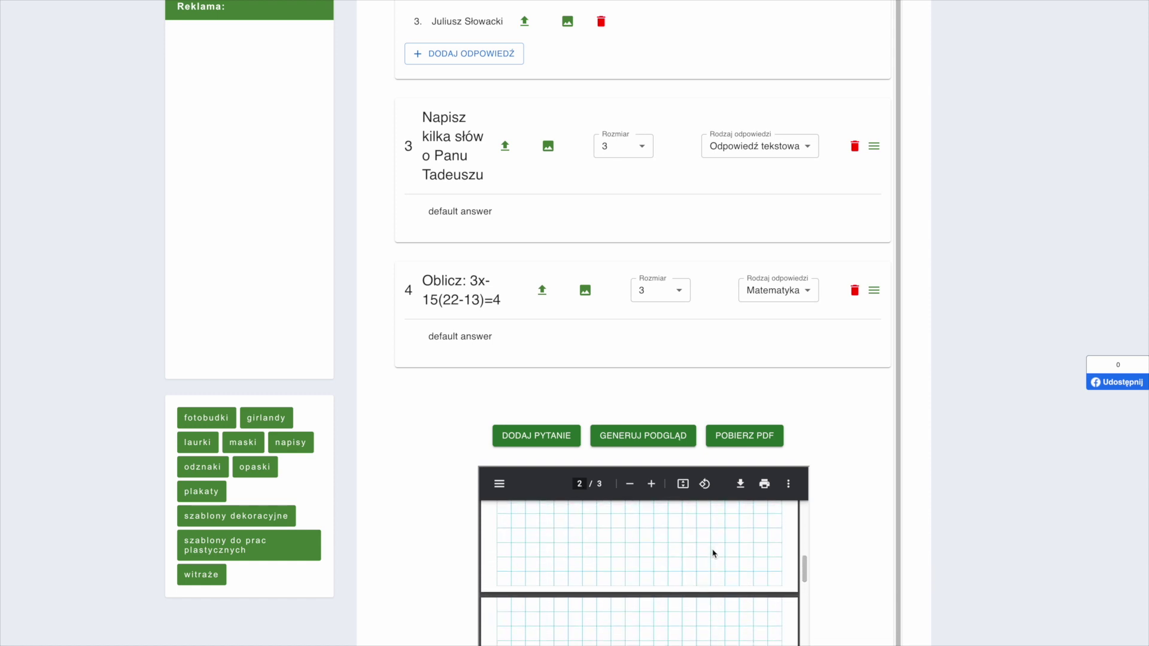
pyautogui.scroll(4, 713, 560)
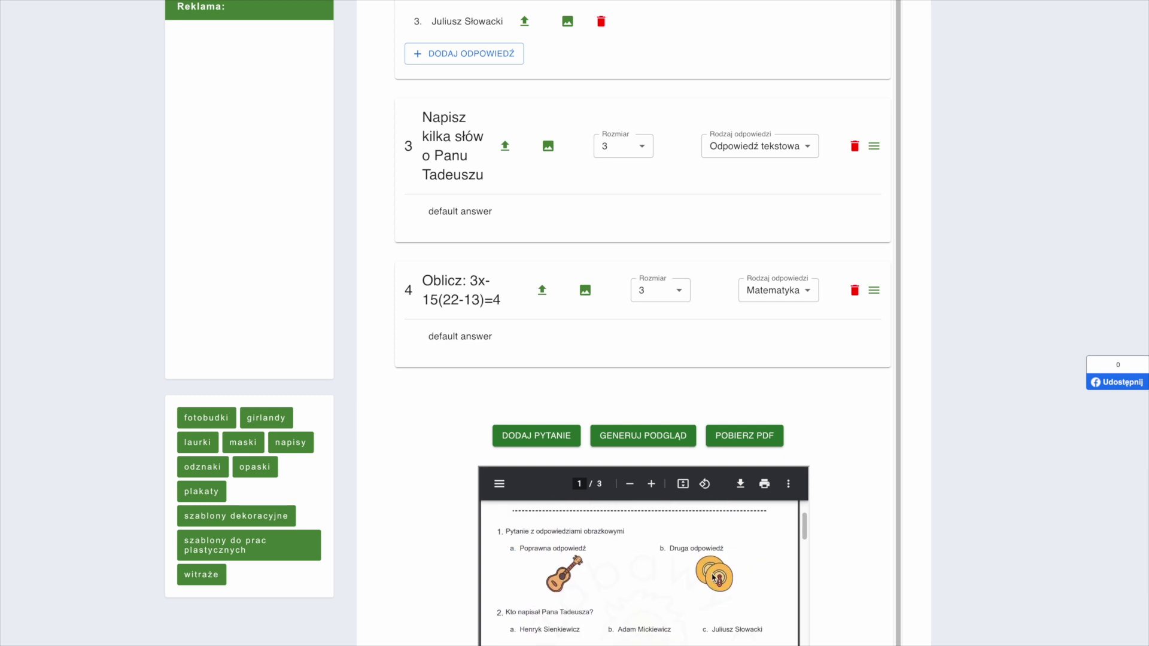
pyautogui.scroll(4, 919, 358)
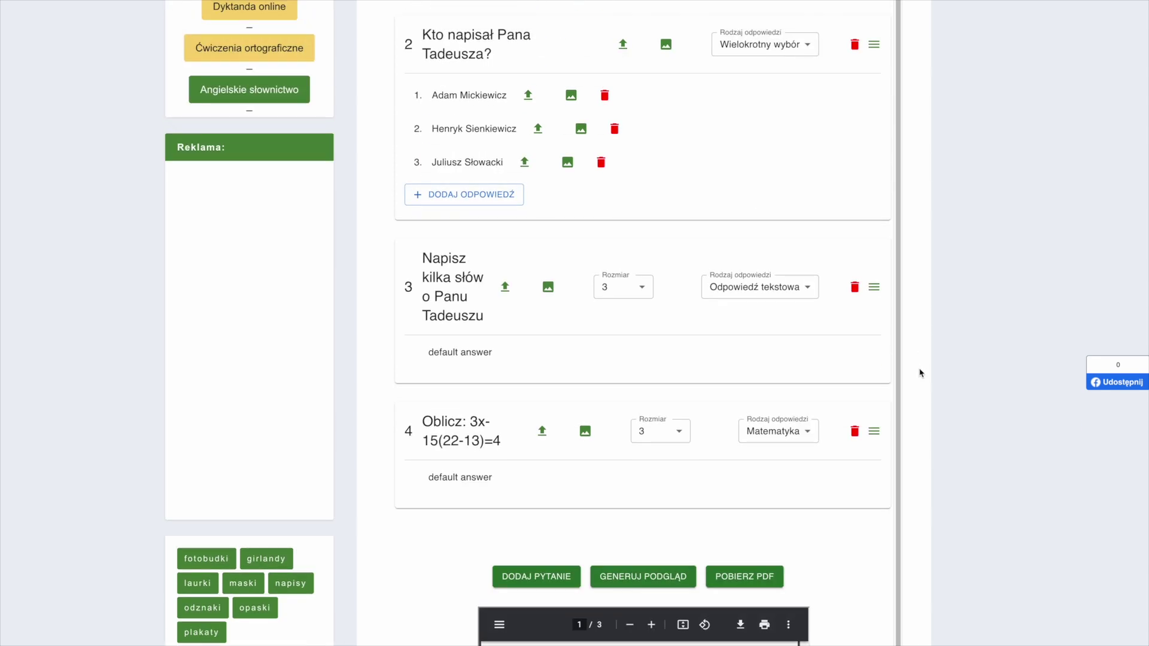
pyautogui.scroll(2, 921, 377)
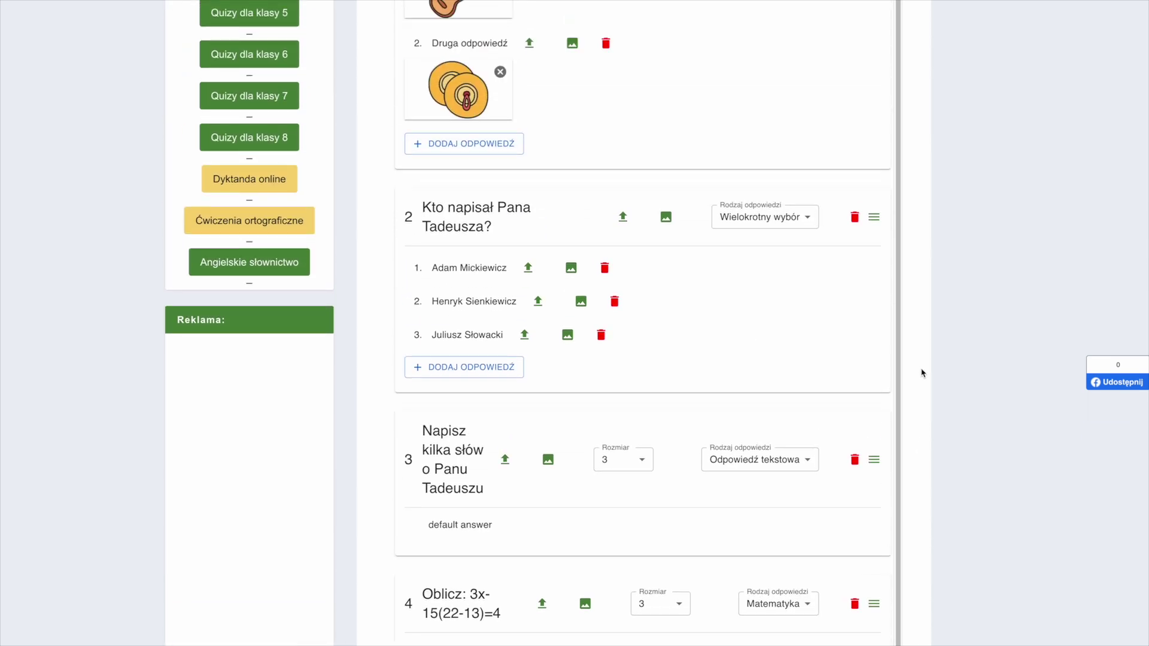
# - Move the question "Kto napisał Pana Tadeusza?" to the end of the test and regenerate the preview to check the new question order
pyautogui.moveTo(874, 214); pyautogui.dragTo(869, 466)
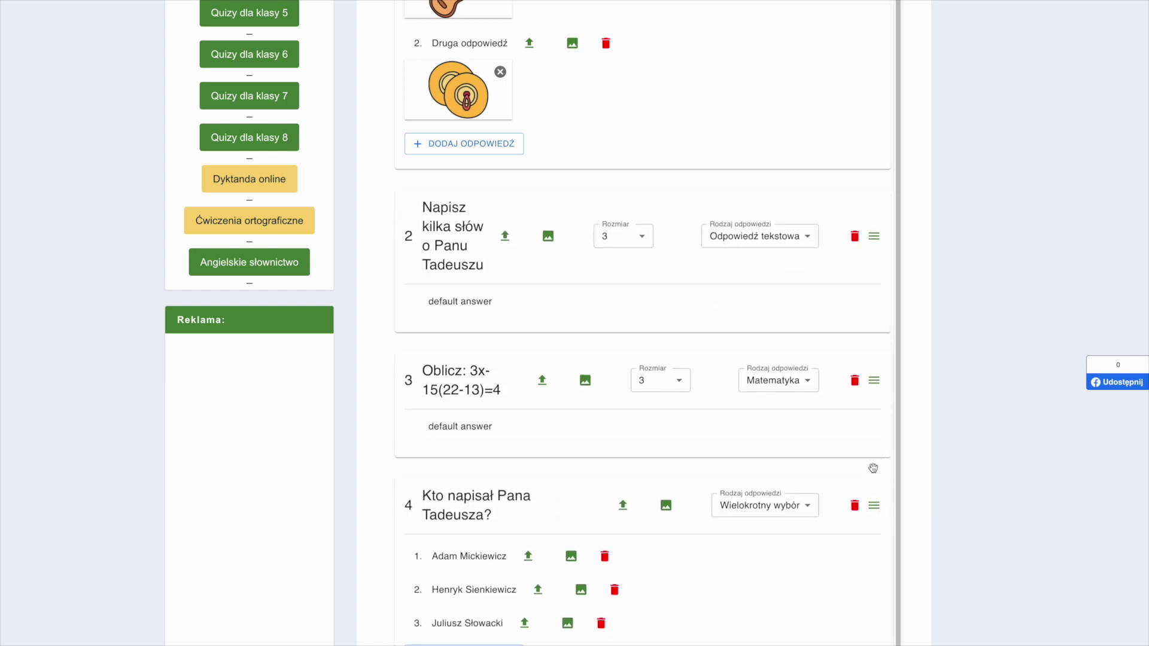
pyautogui.scroll(-4, 810, 464)
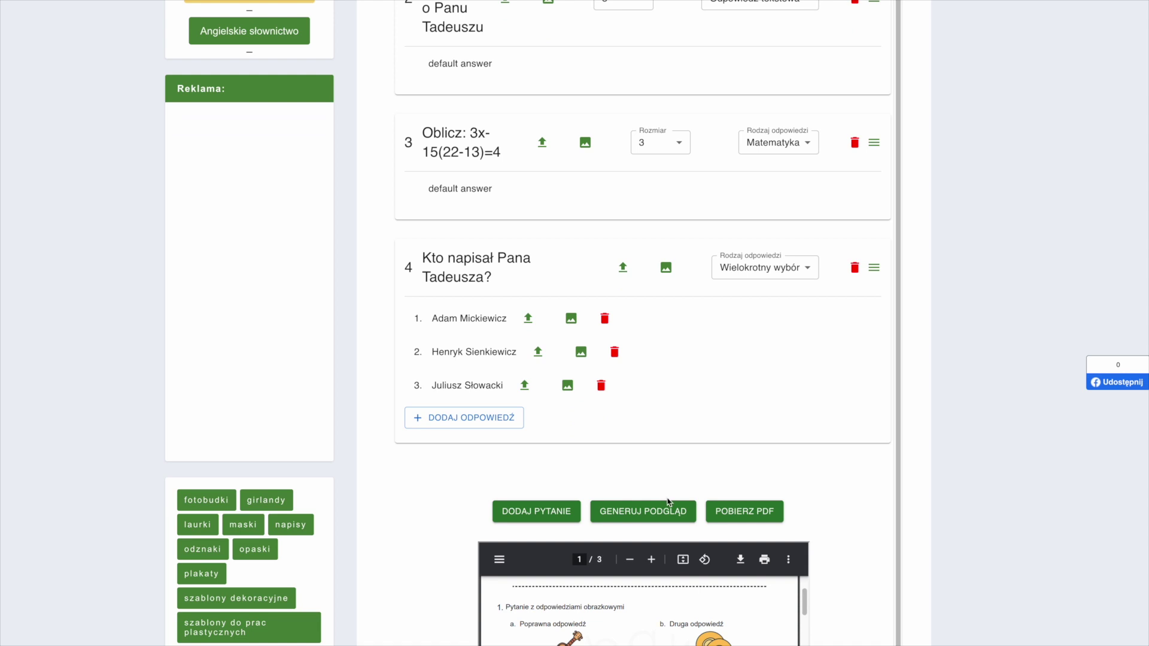
pyautogui.click(670, 508)
pyautogui.scroll(-3, 856, 473)
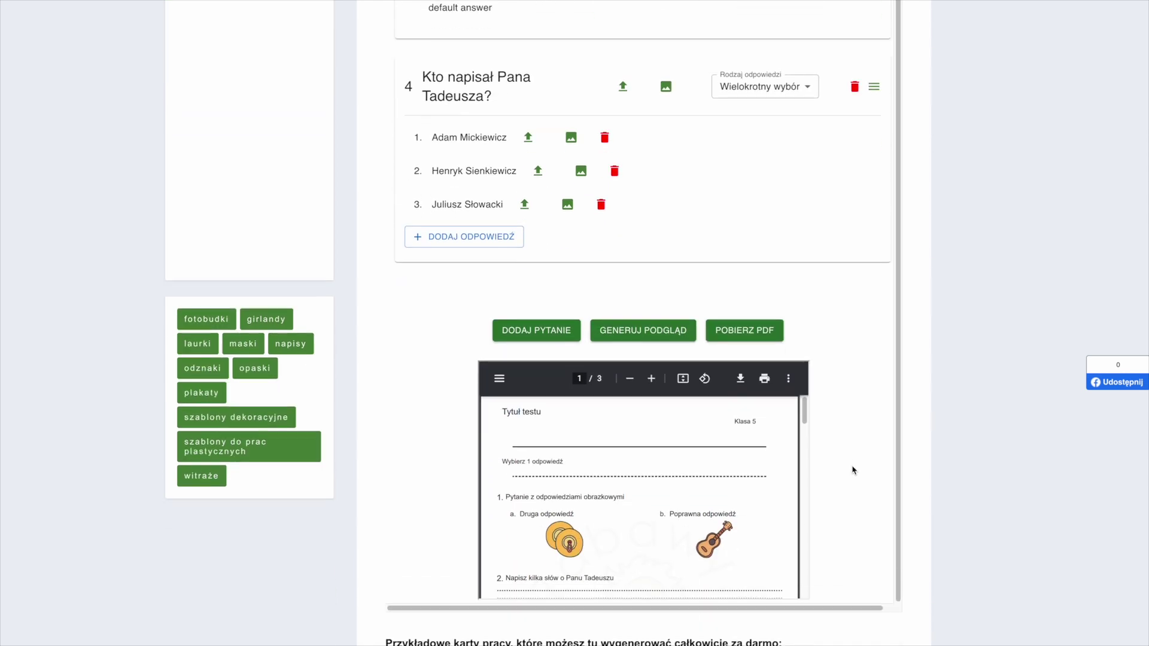
pyautogui.scroll(-5, 748, 452)
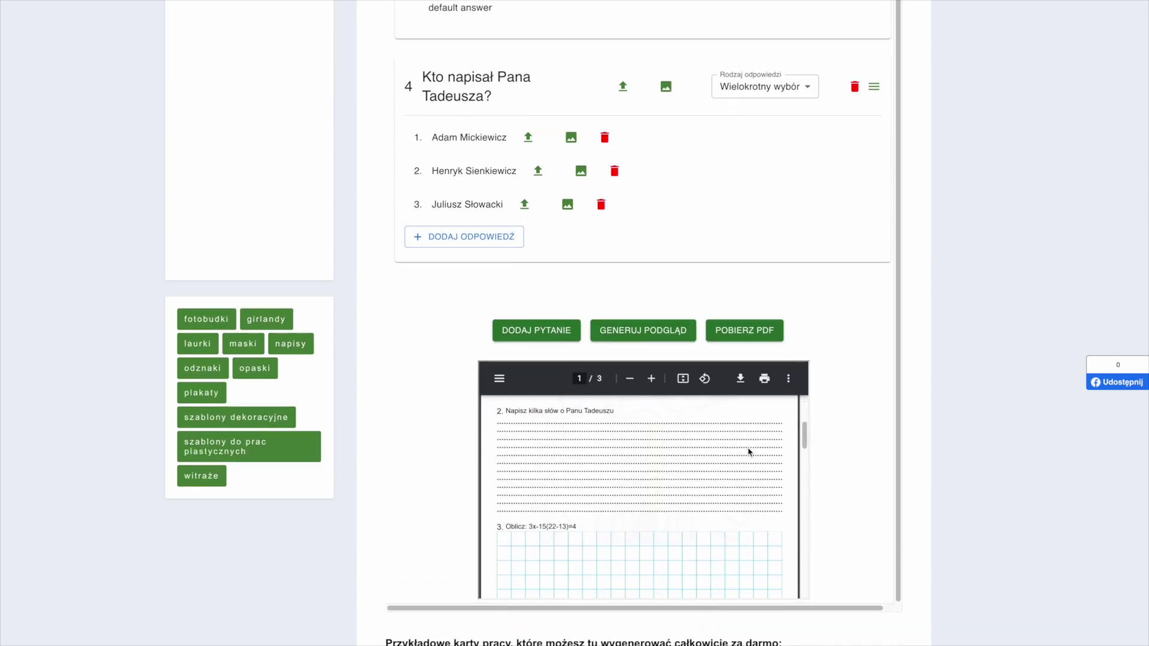
pyautogui.scroll(-2, 748, 452)
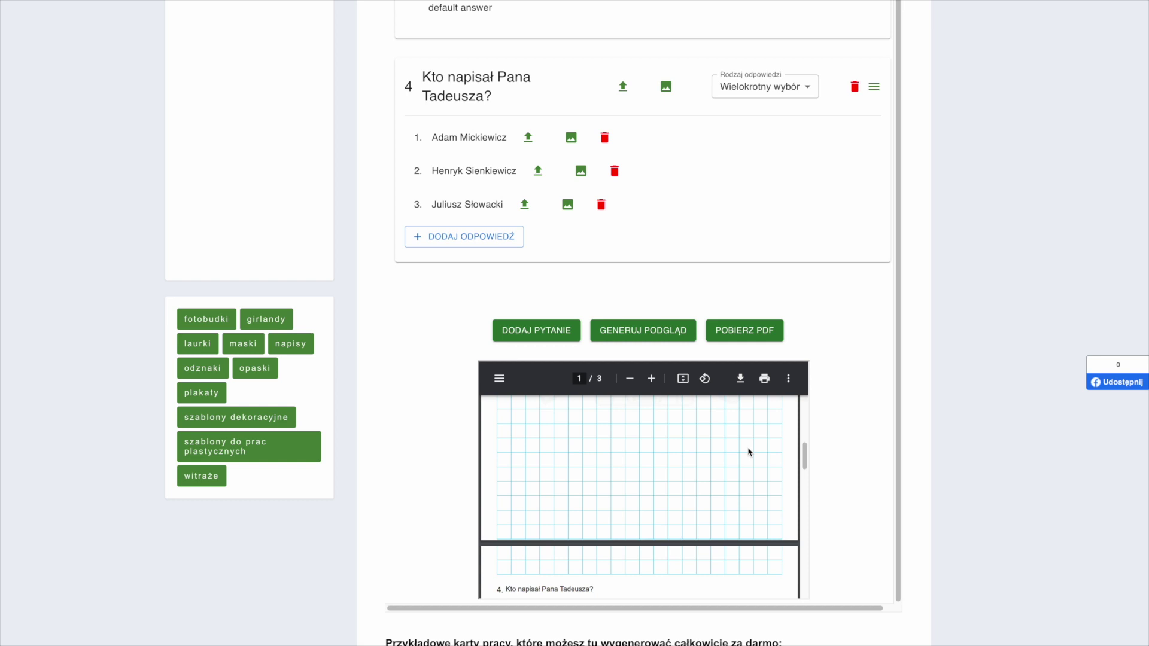
pyautogui.scroll(-2, 775, 465)
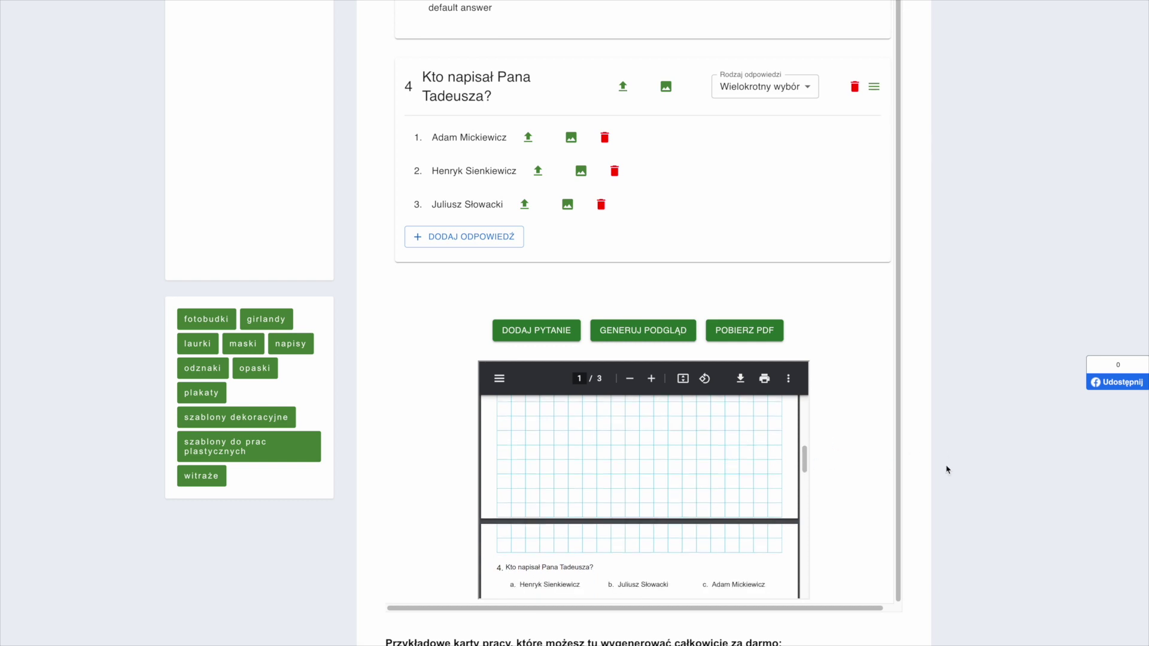
# - Set the answer size of the maths question "Oblicz: 3x-15(22-13)=4" to 2 and regenerate the preview to check its grid
pyautogui.scroll(3, 934, 462)
pyautogui.click(674, 124)
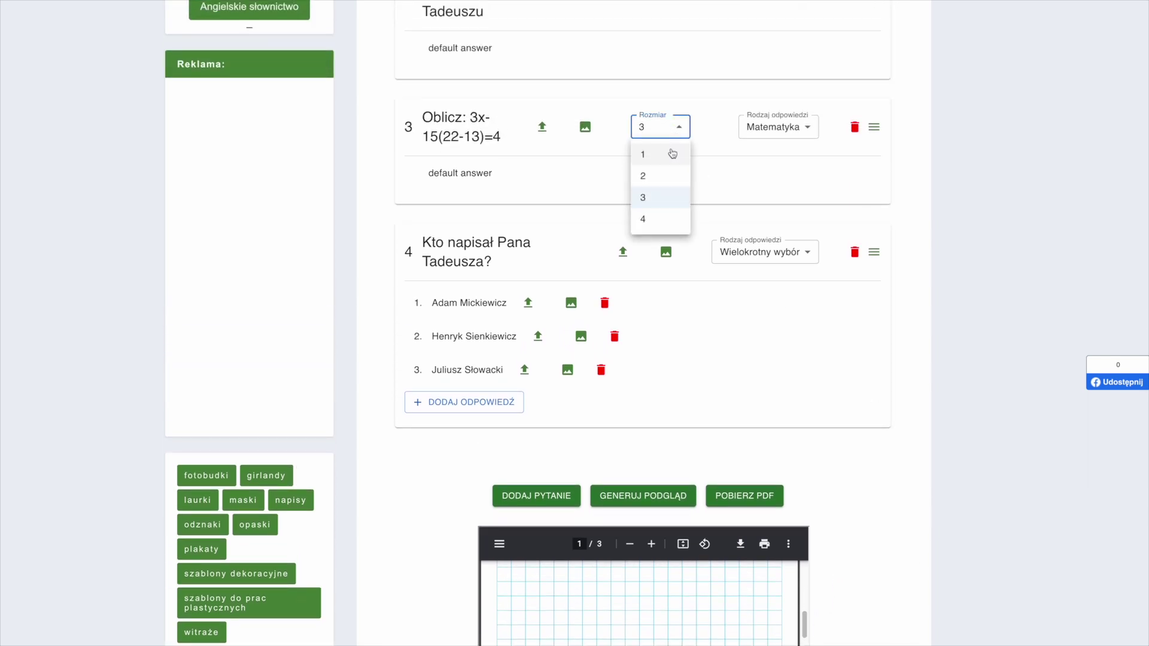
pyautogui.click(669, 174)
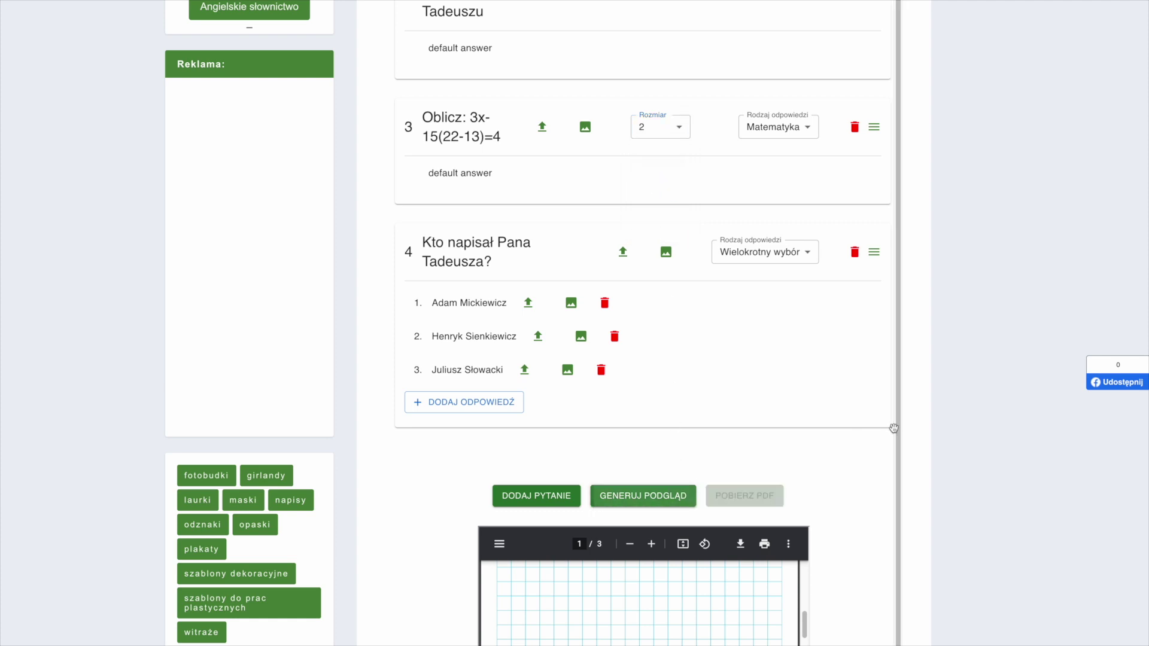
pyautogui.scroll(-4, 901, 423)
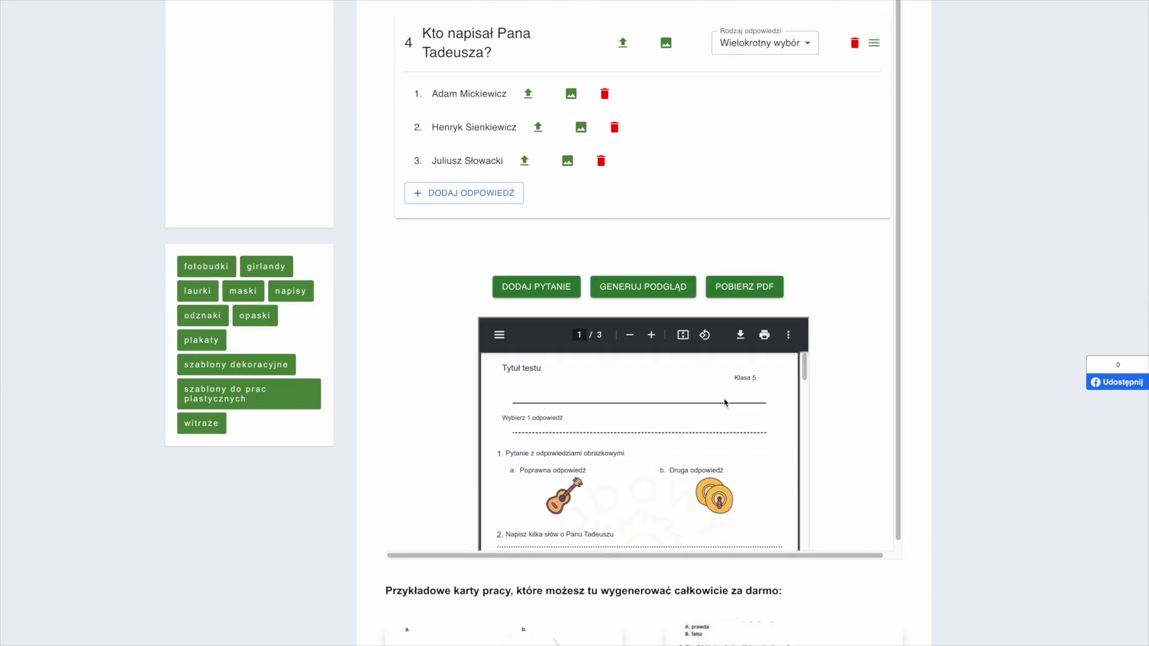
pyautogui.scroll(-5, 725, 402)
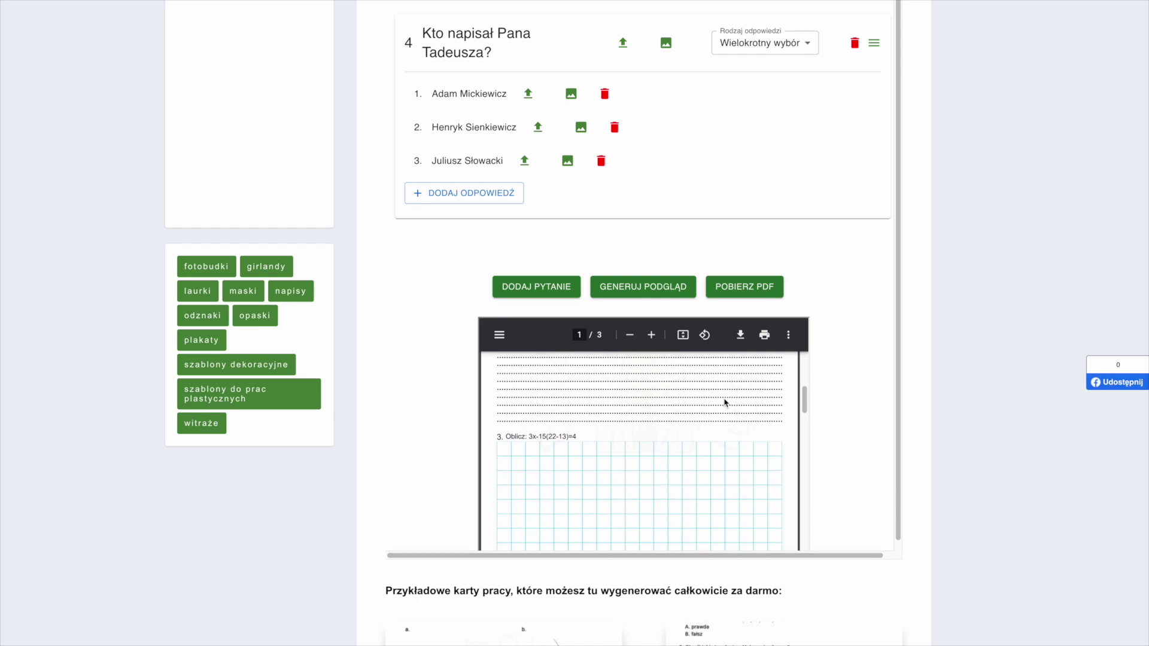
pyautogui.scroll(-3, 725, 403)
pyautogui.scroll(2, 724, 403)
pyautogui.scroll(3, 724, 402)
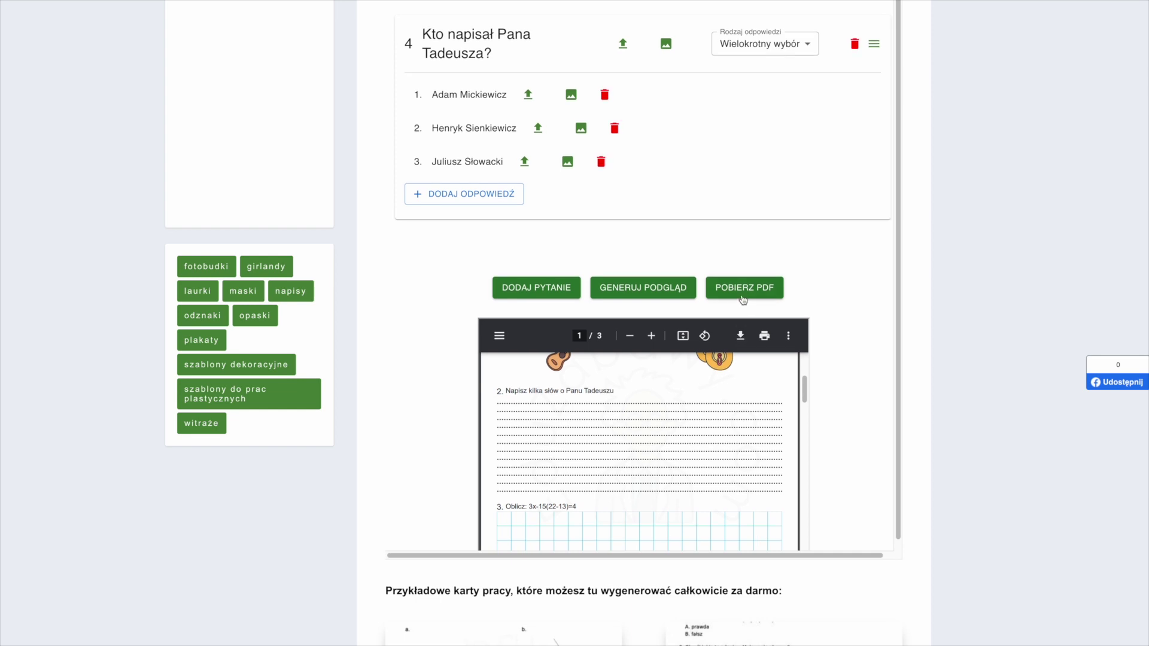
# - Set the answer size of the text question "Napisz kilka słów o Panu Tadeuszu" to 2
pyautogui.scroll(1, 741, 300)
pyautogui.scroll(2, 914, 240)
pyautogui.scroll(3, 914, 240)
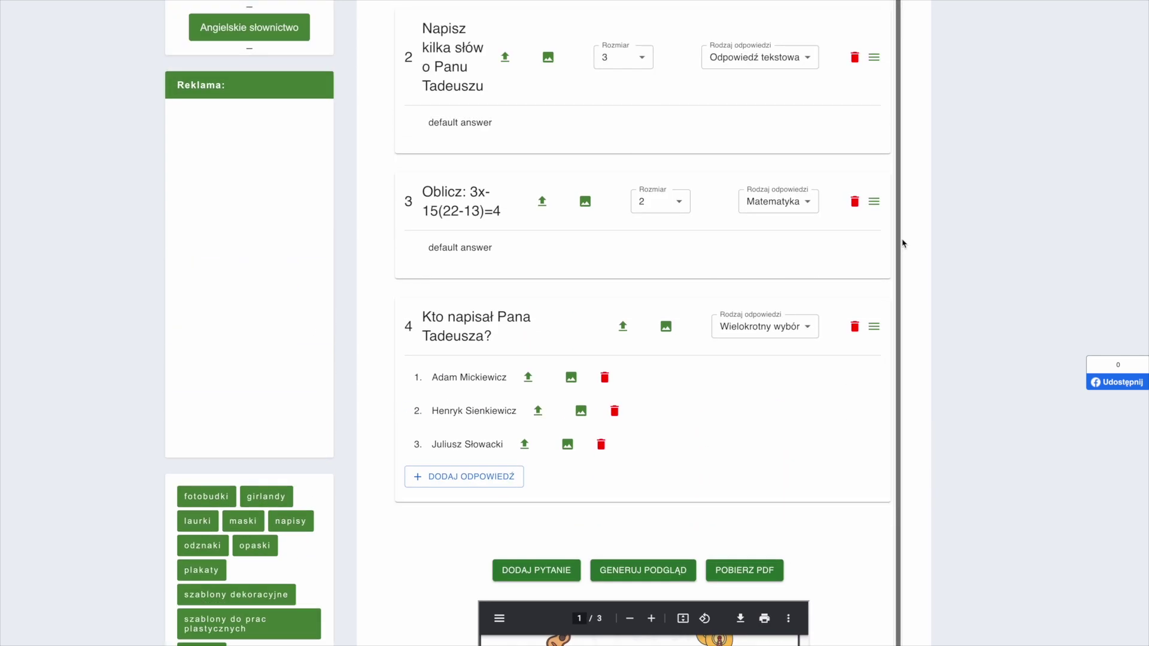
pyautogui.click(641, 157)
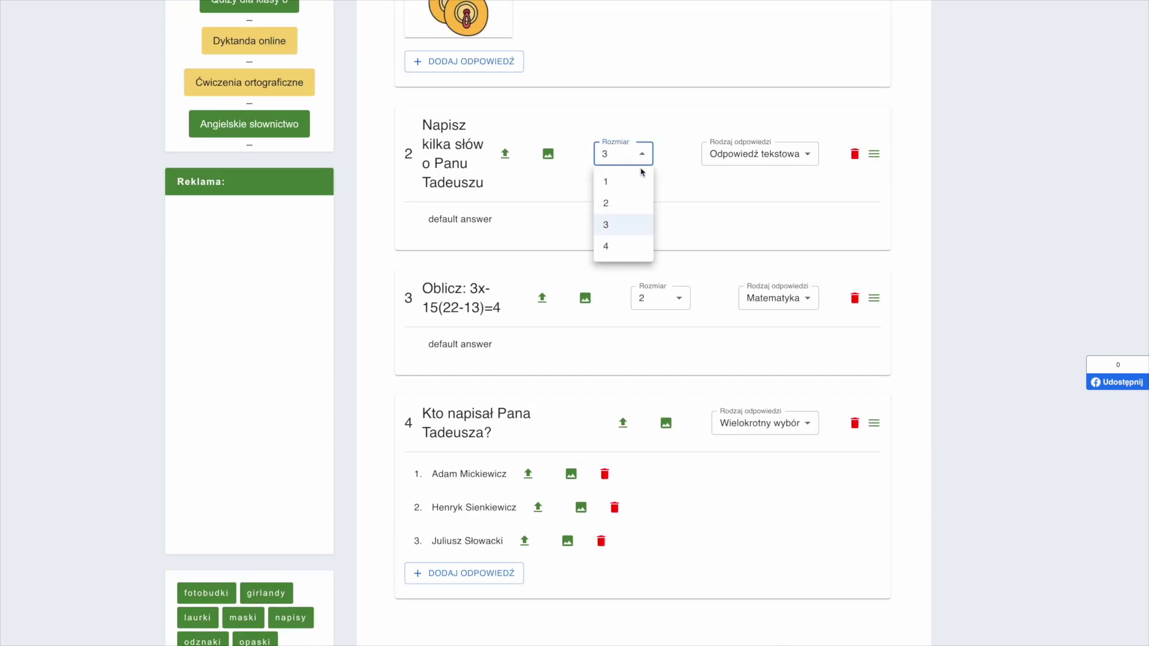
pyautogui.click(636, 203)
# - Regenerate the preview to check the layout of the questions and download the test as a PDF
pyautogui.scroll(-1, 682, 313)
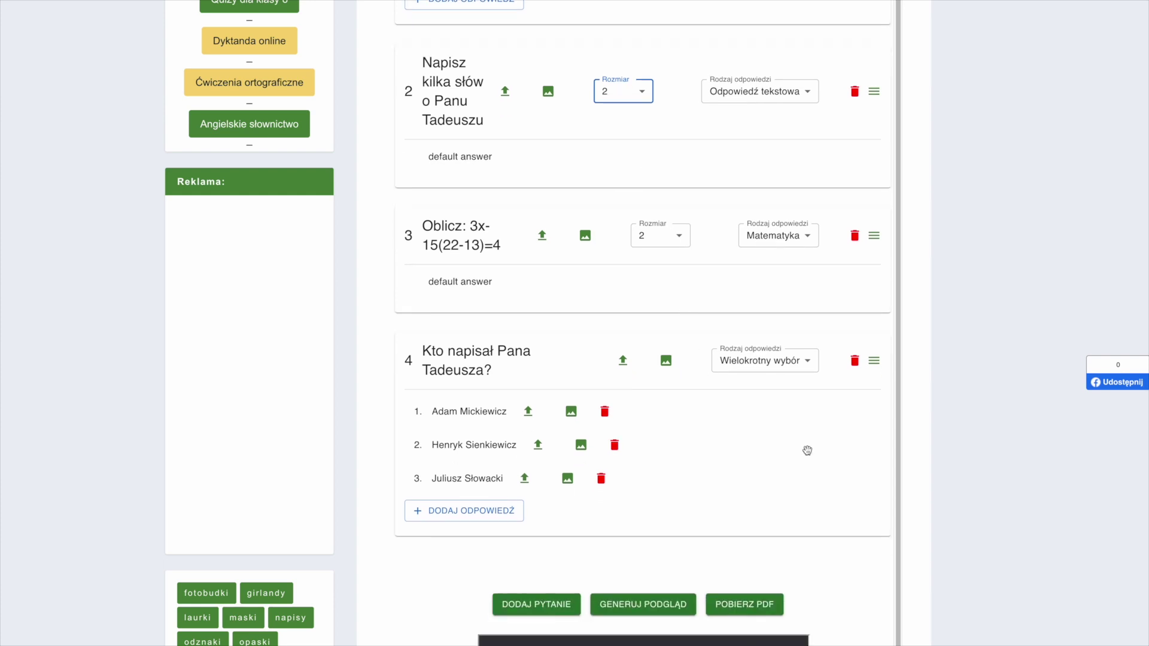
pyautogui.scroll(-3, 807, 450)
pyautogui.click(670, 415)
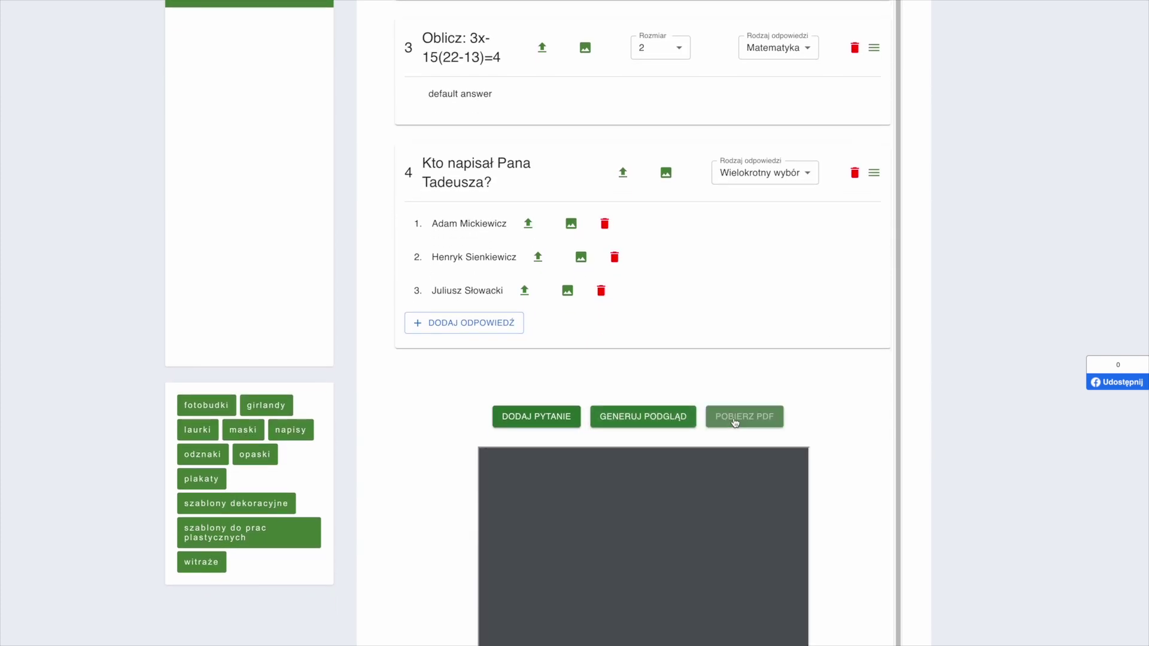
pyautogui.scroll(-3, 803, 419)
pyautogui.scroll(-2, 706, 375)
pyautogui.scroll(-3, 707, 375)
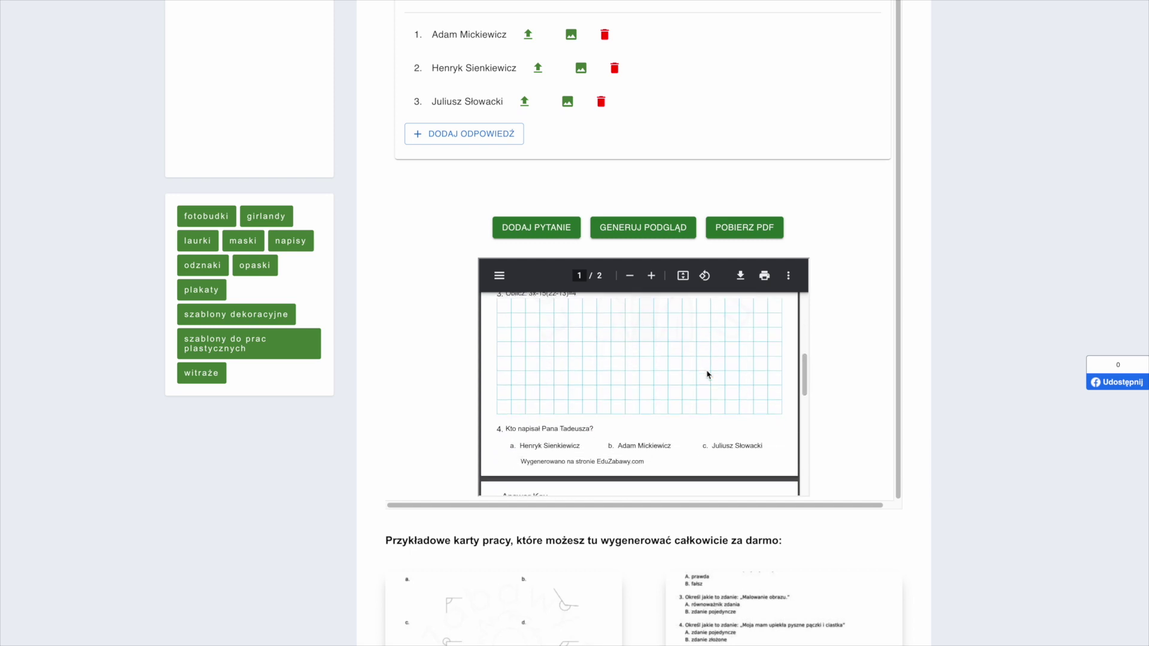
pyautogui.scroll(2, 706, 374)
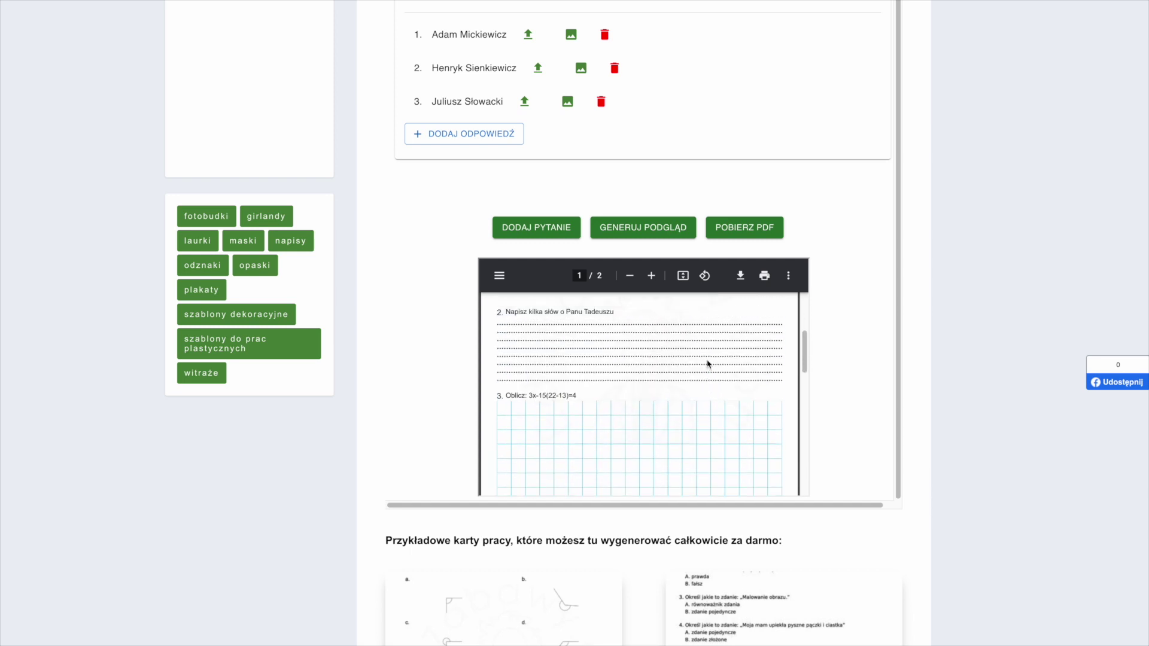
pyautogui.click(739, 228)
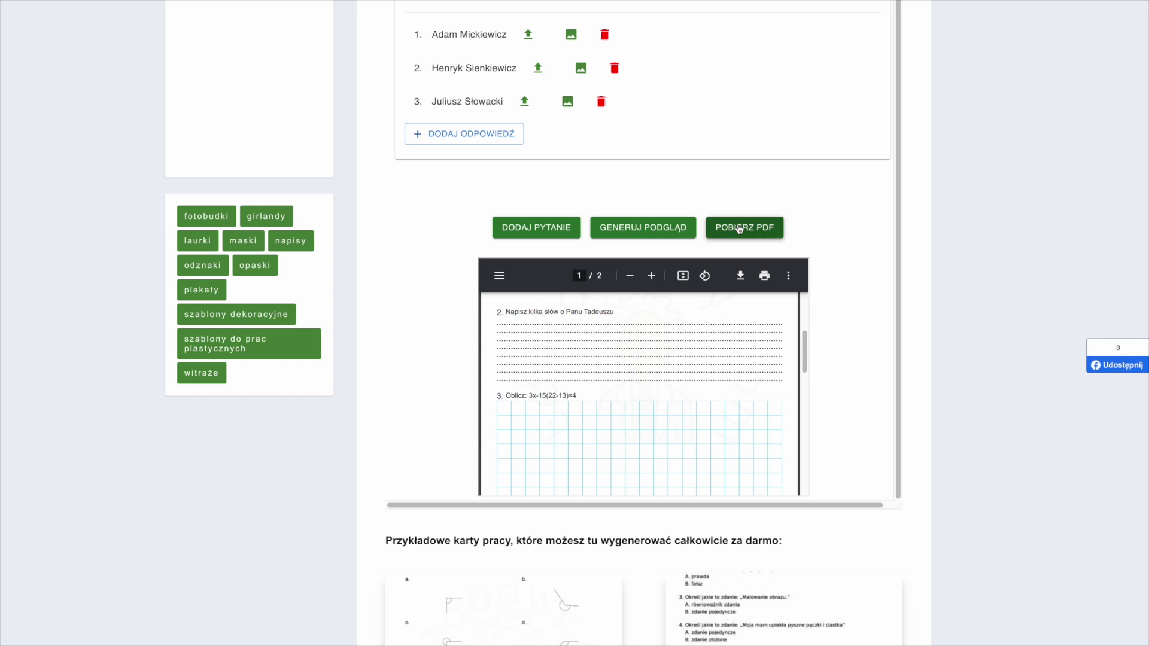